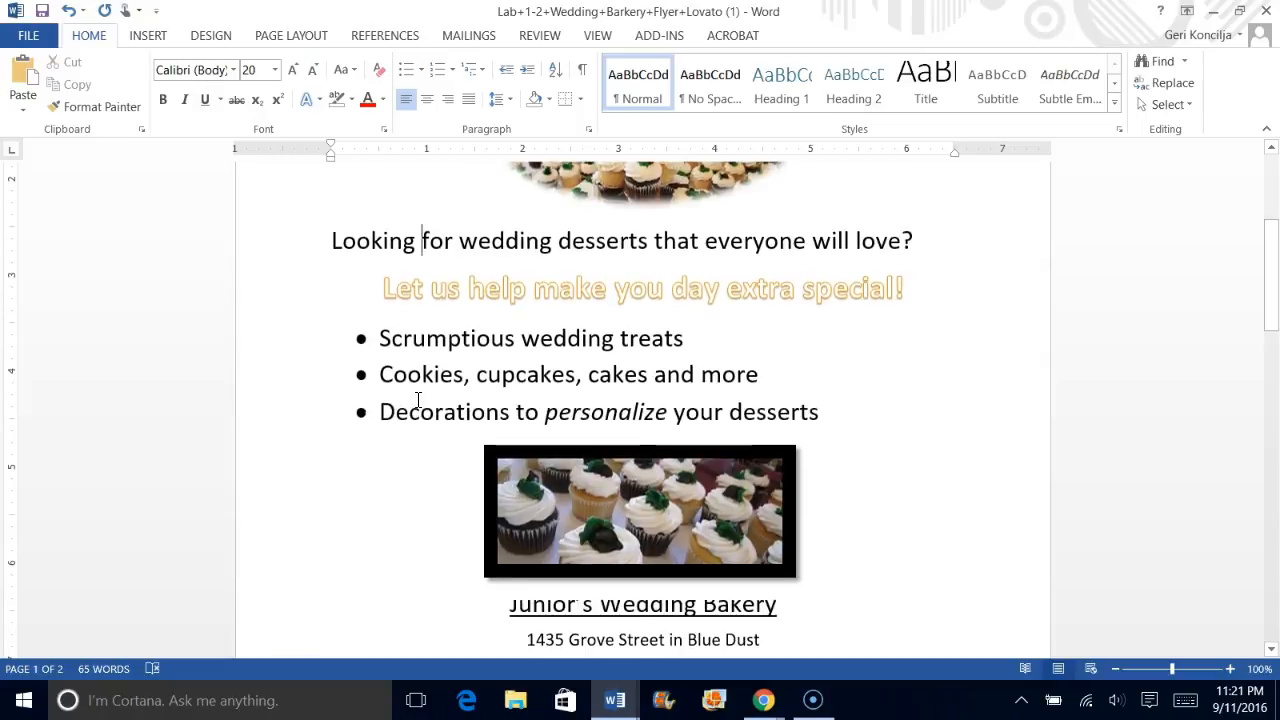
Review the flyer's closing lines and check the paragraph spacing of the last bullet, "Decorations to personalize your desserts"
scroll(430, 392, "down", 1)
left_click(508, 512)
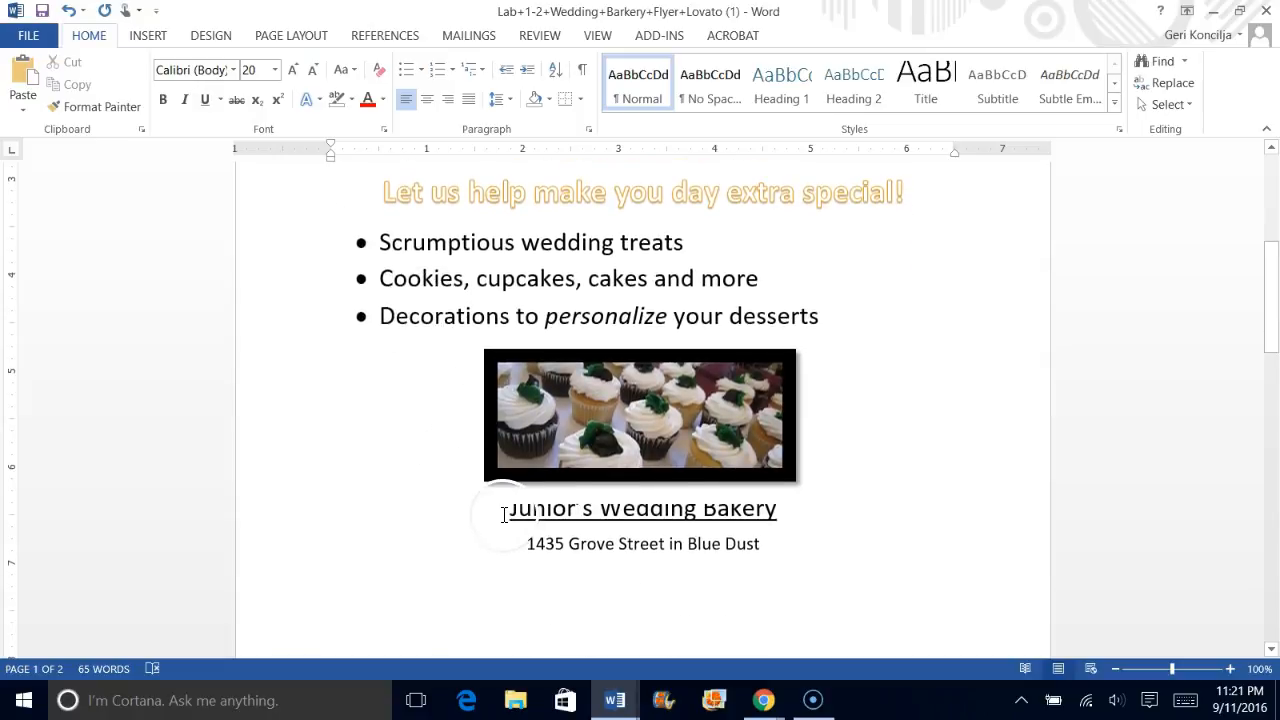
left_click_drag(508, 515, 737, 511)
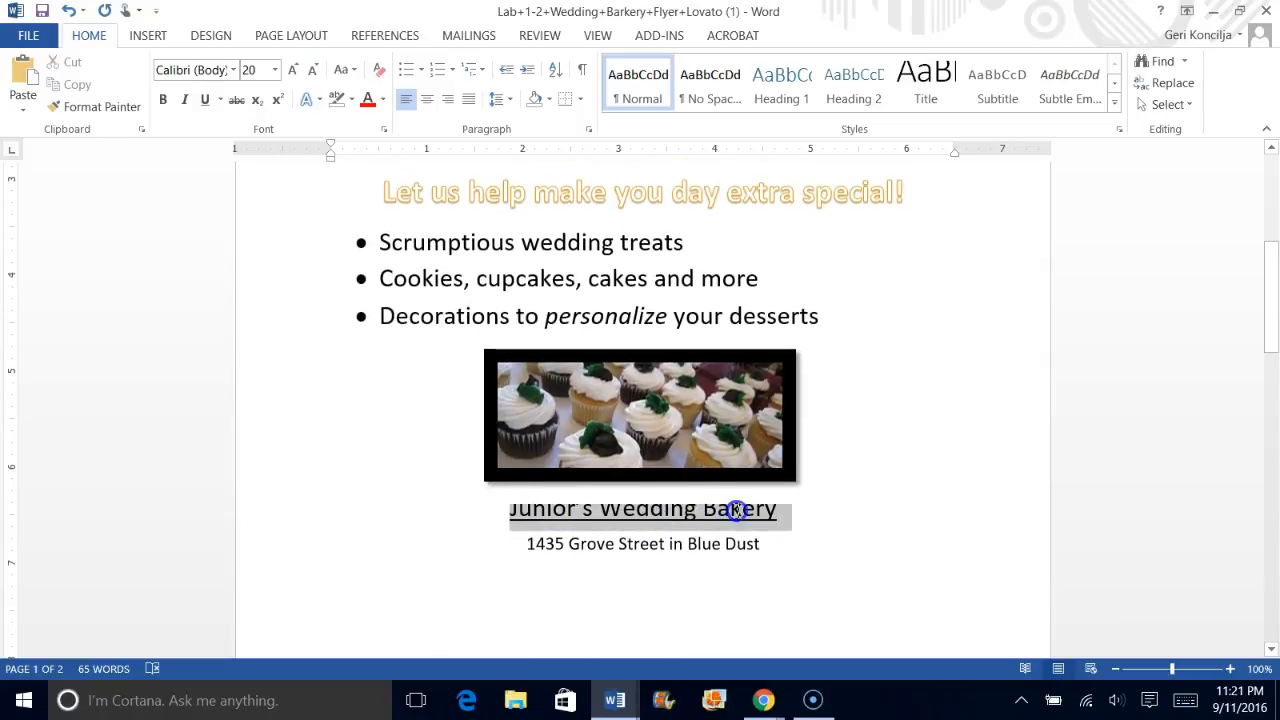
left_click(625, 544)
scroll(612, 535, "down", 1)
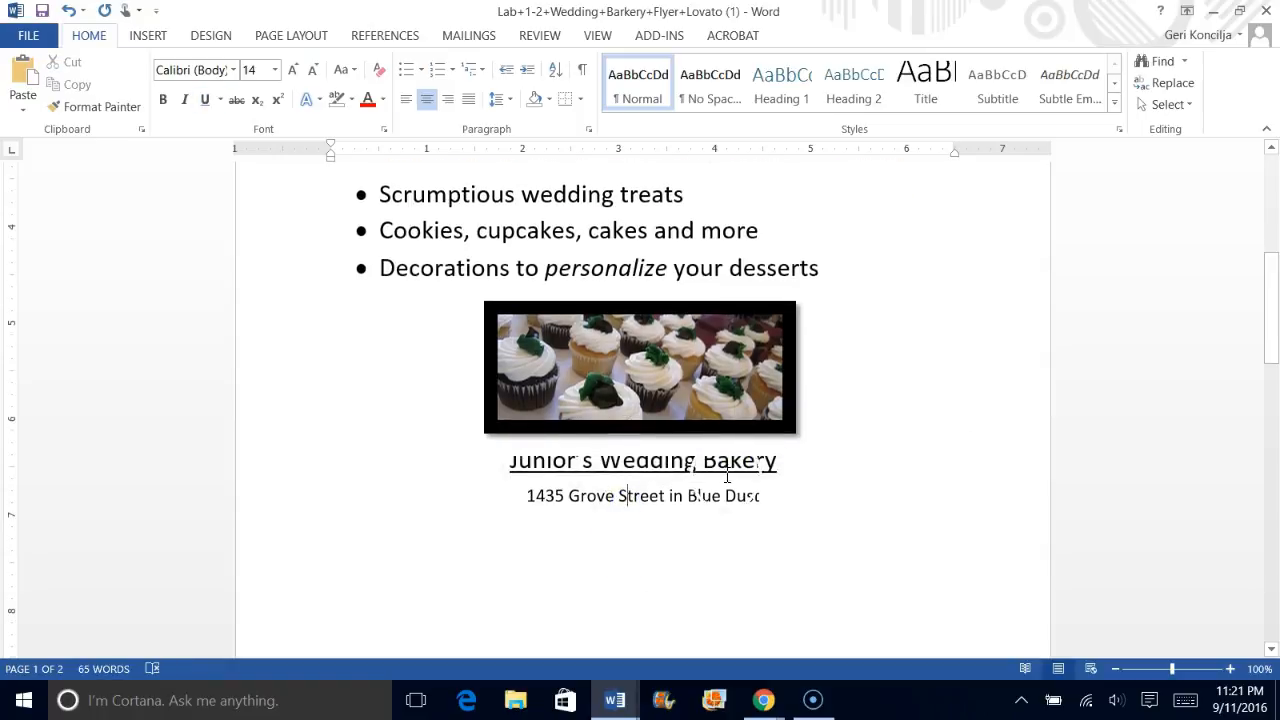
left_click(503, 467)
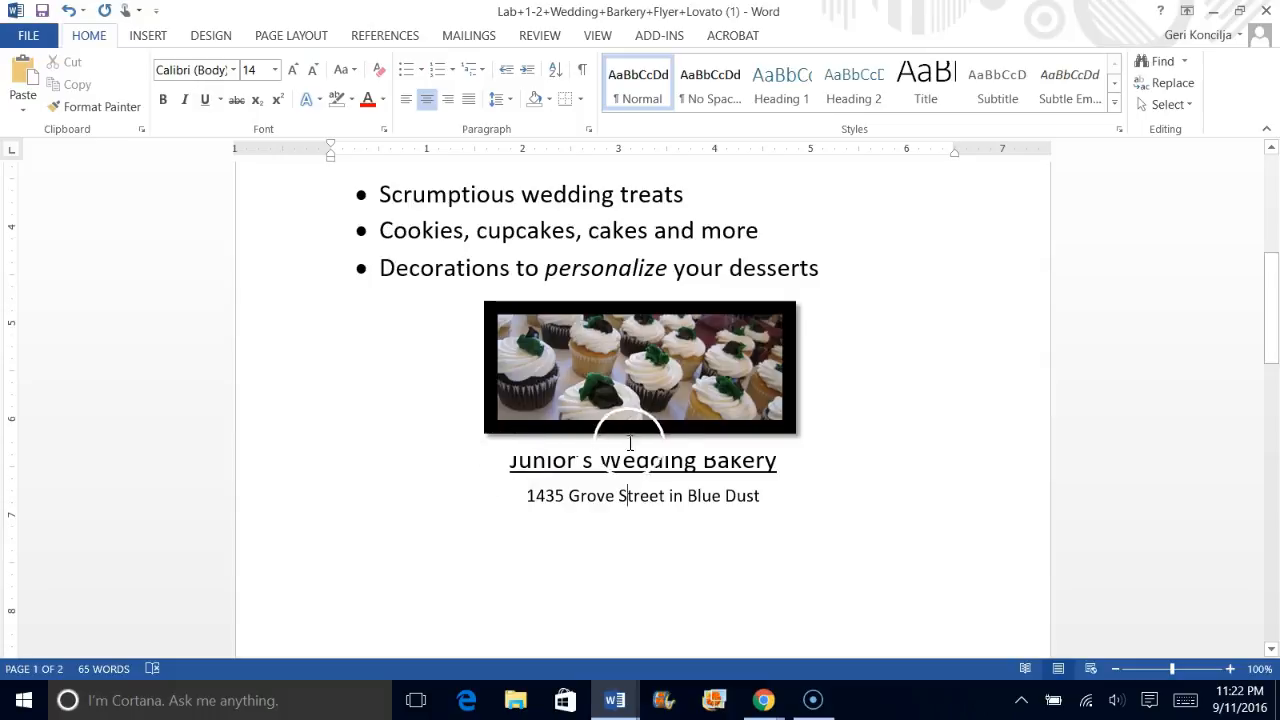
left_click(839, 263)
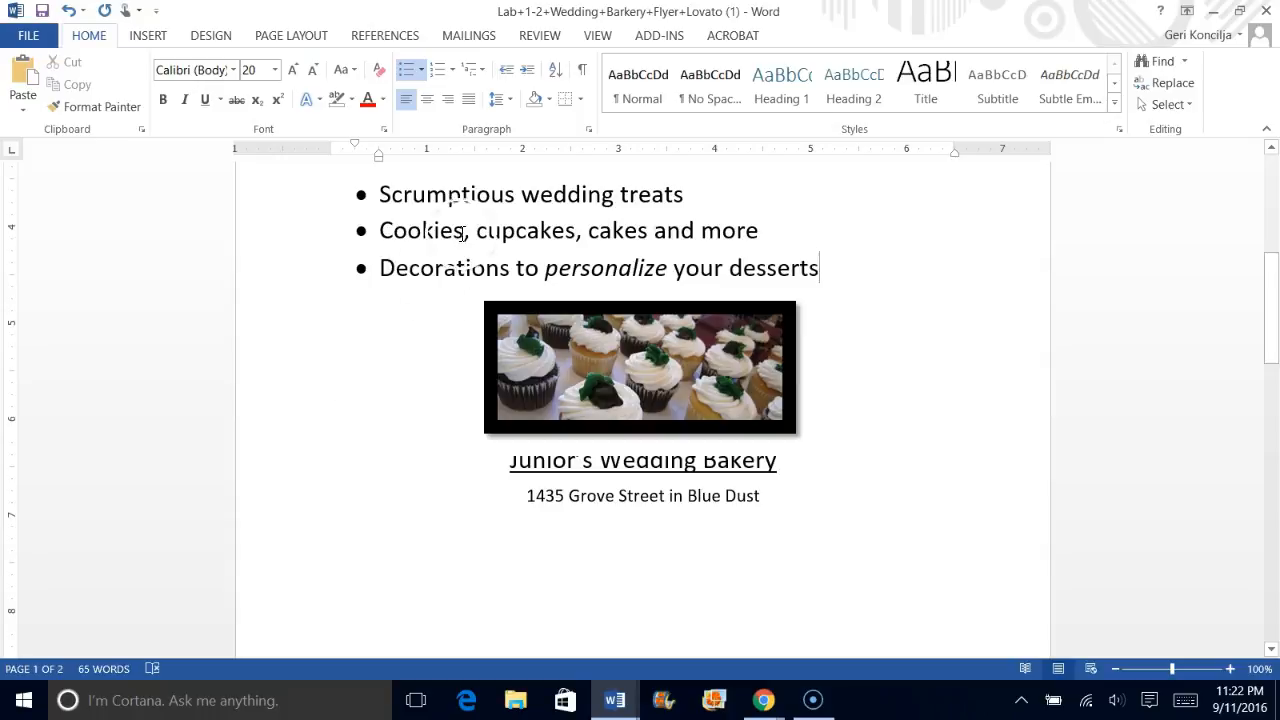
left_click(312, 40)
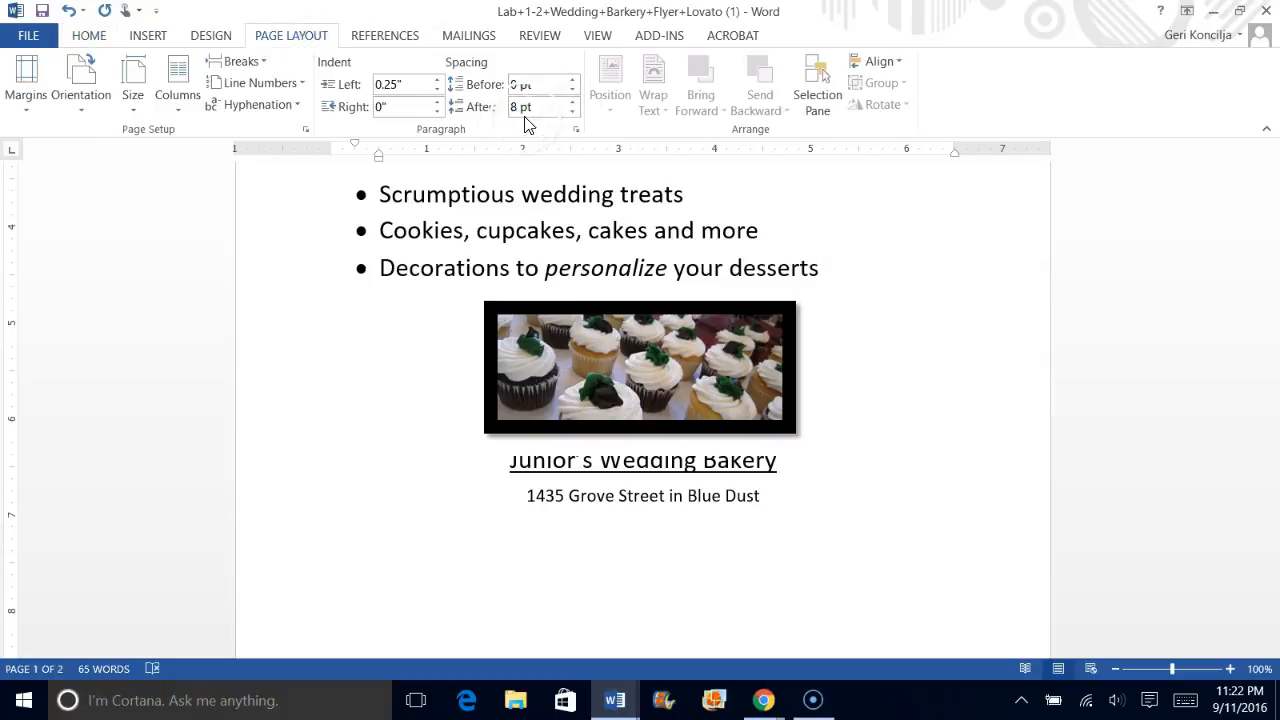
left_click(821, 270)
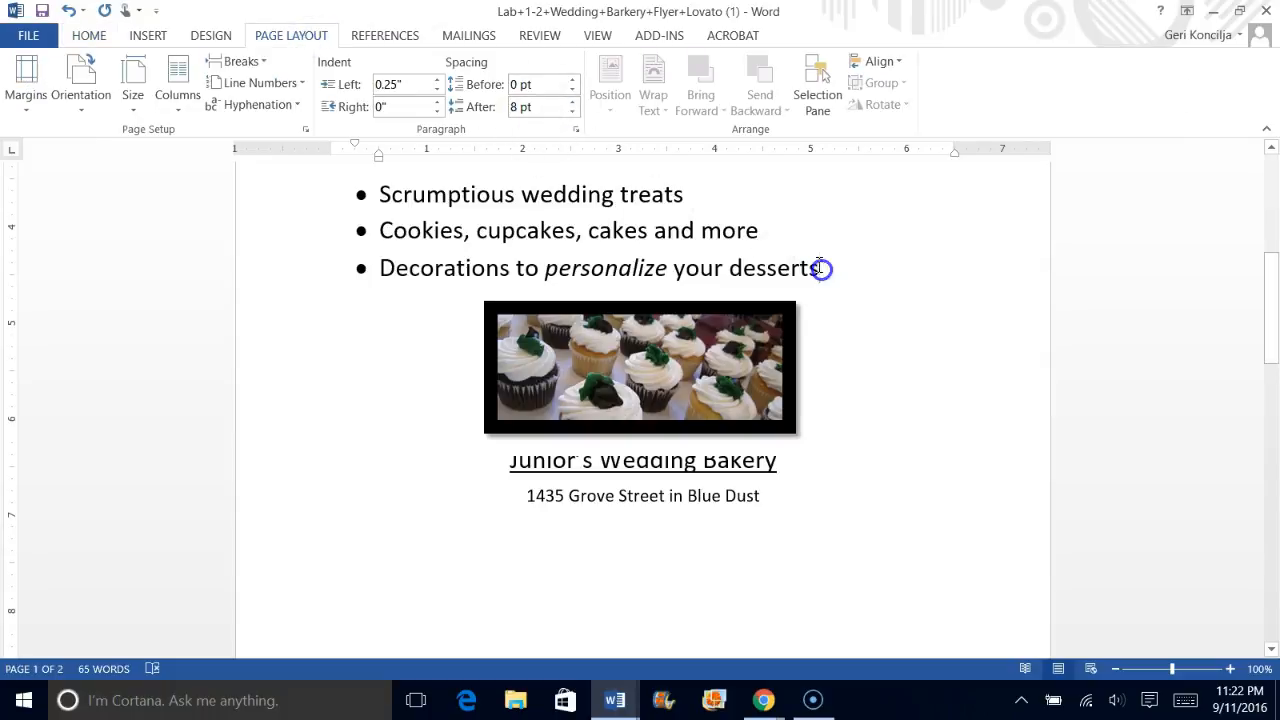
left_click(820, 268)
Show the paragraph marks and other hidden formatting symbols in the flyer
left_click(88, 38)
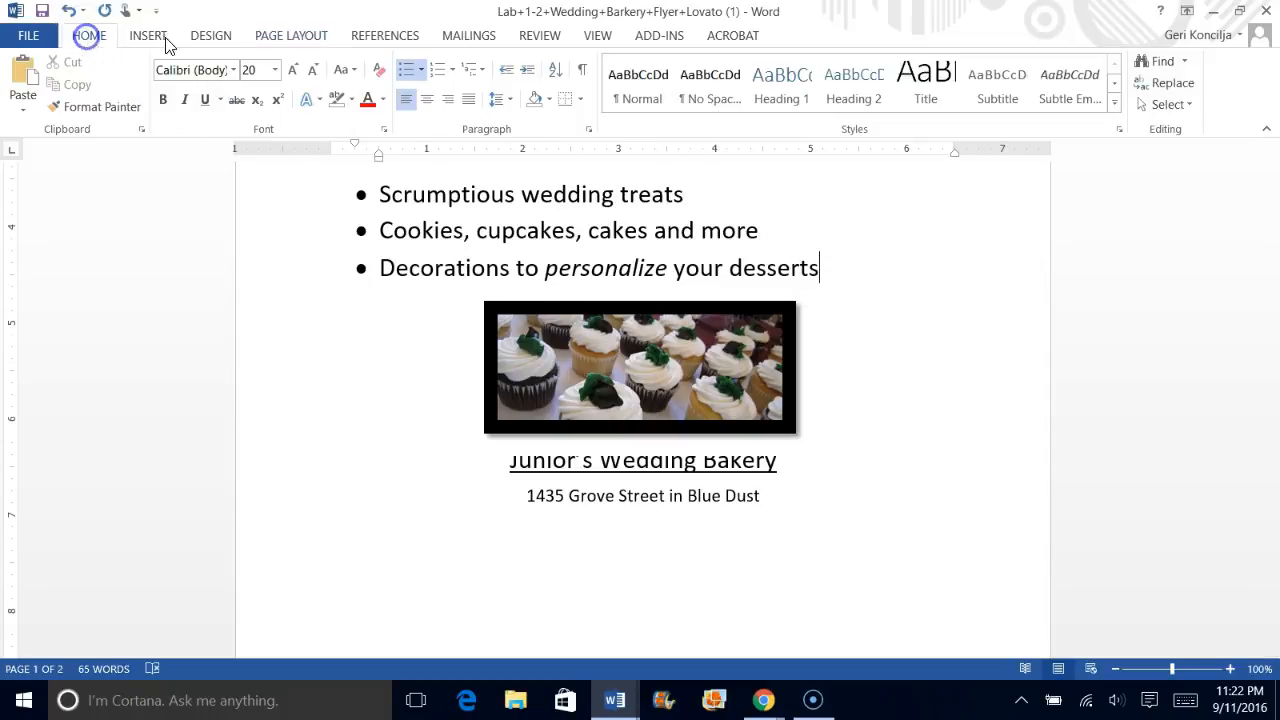
left_click(582, 72)
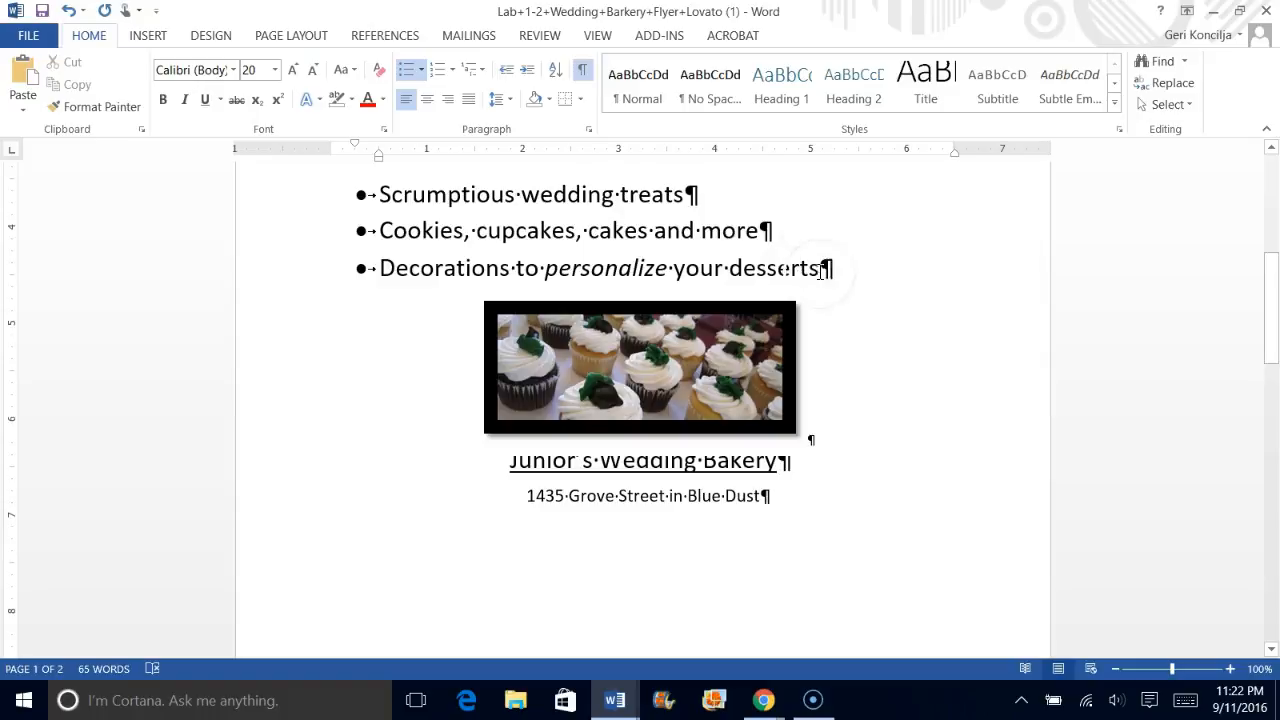
scroll(934, 271, "up", 2)
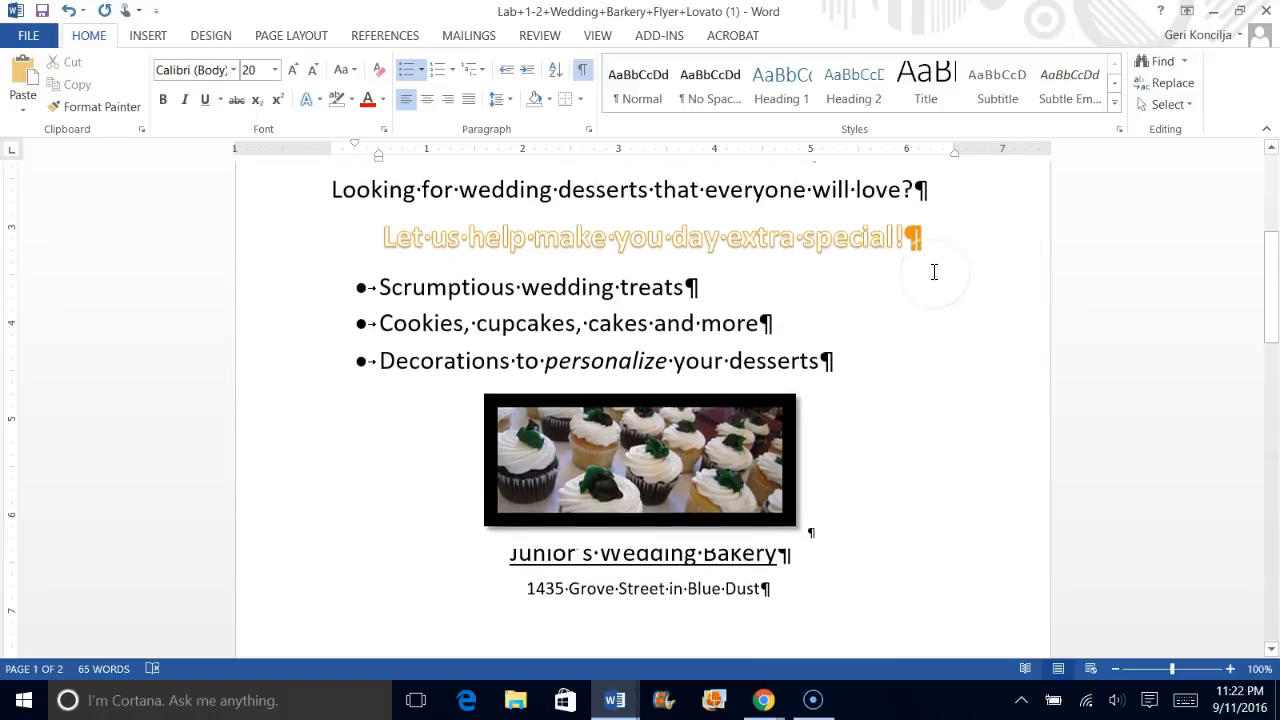
scroll(934, 271, "down", 1)
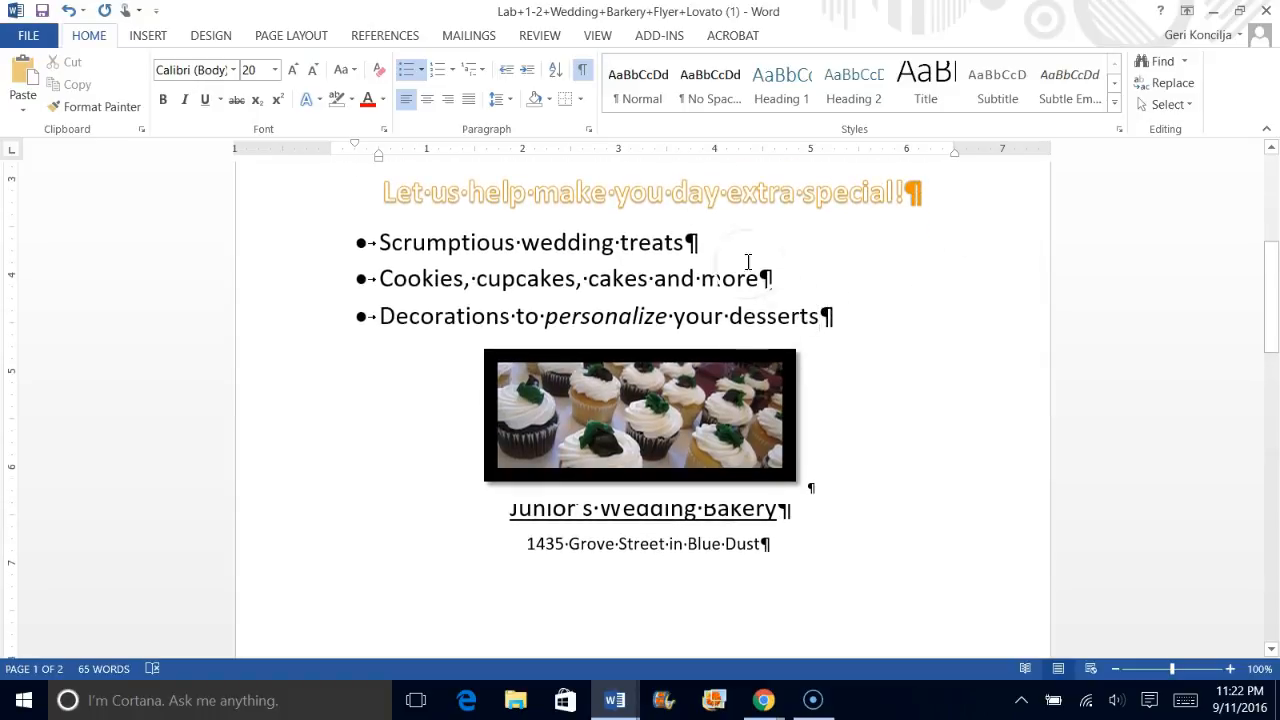
Set the spacing after the last bullet, "Decorations to personalize your desserts", to 12 pt
left_click(300, 36)
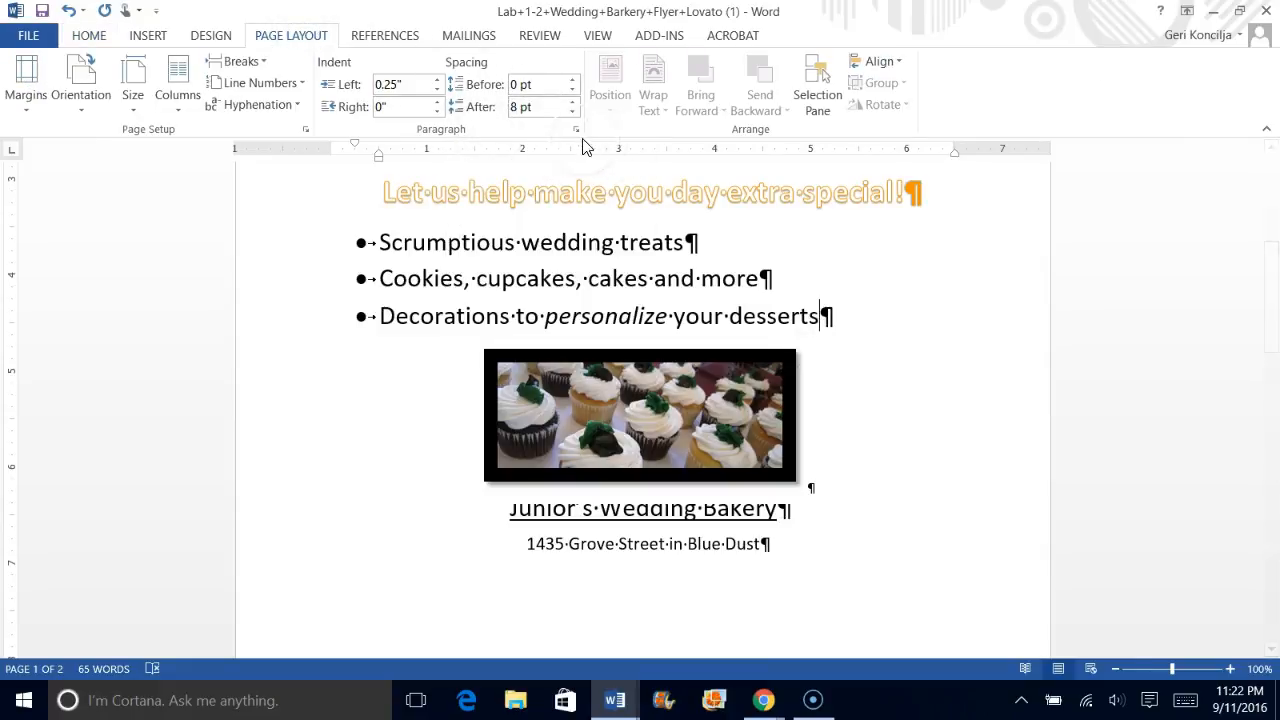
left_click(826, 314)
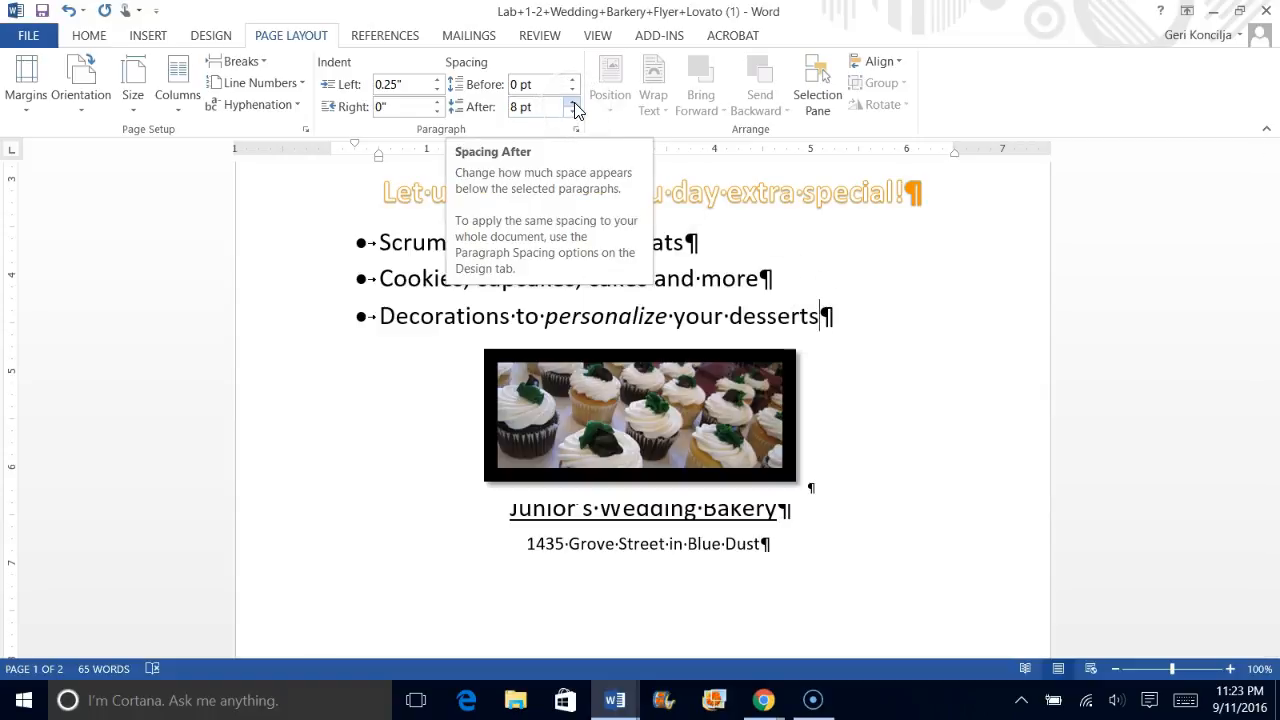
left_click(880, 299)
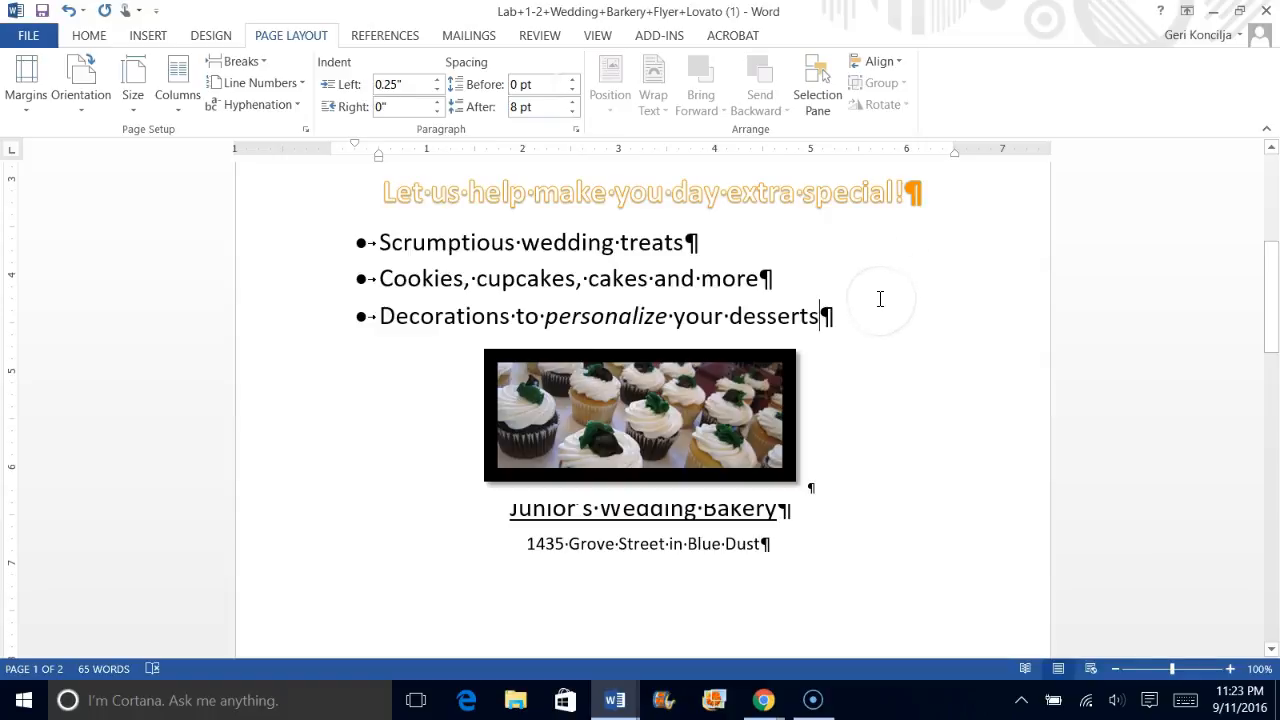
left_click(829, 318)
left_click(574, 101)
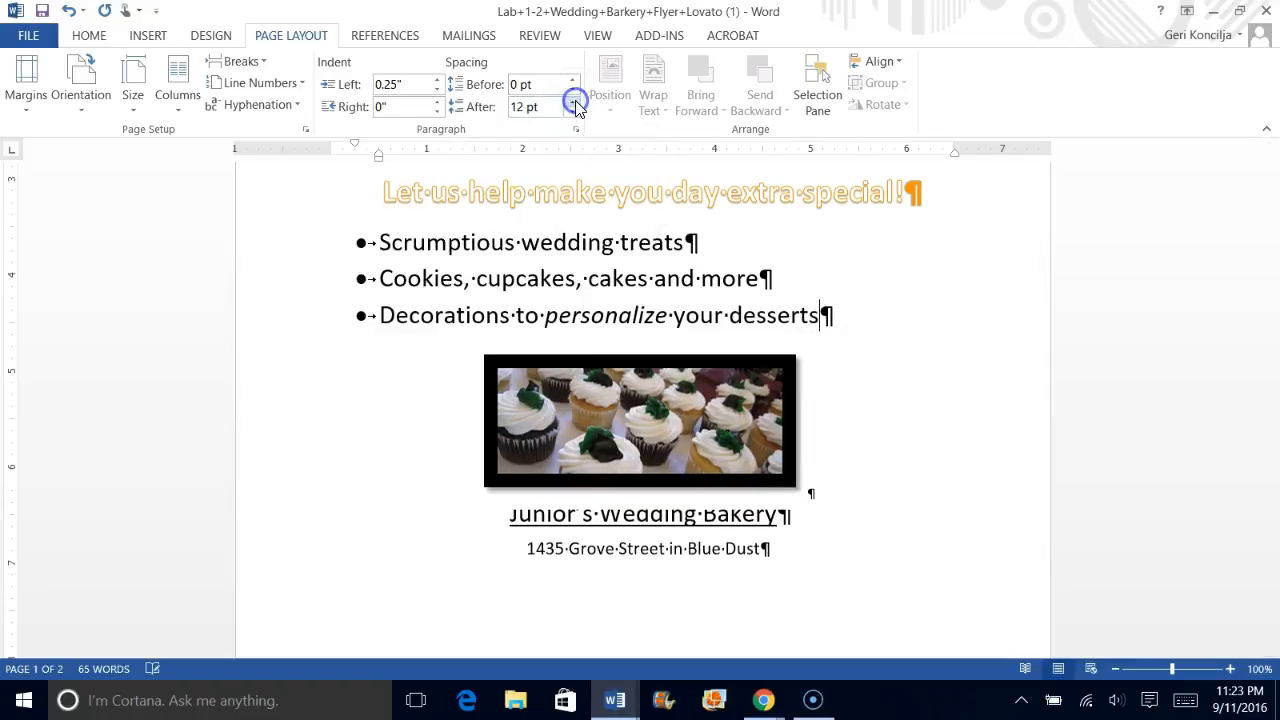
left_click(819, 351)
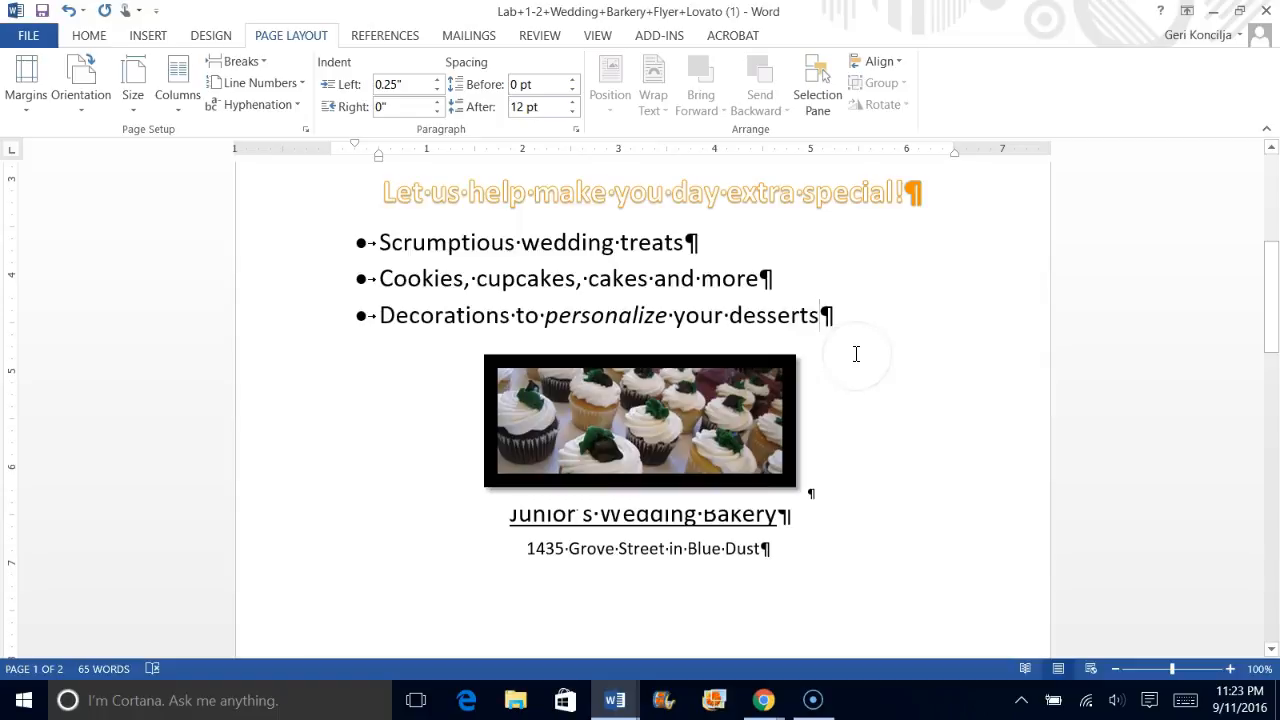
Examine the paragraph marks and spacing at the last bullet, the cupcake picture, the bakery name and the address line
scroll(888, 380, "down", 4)
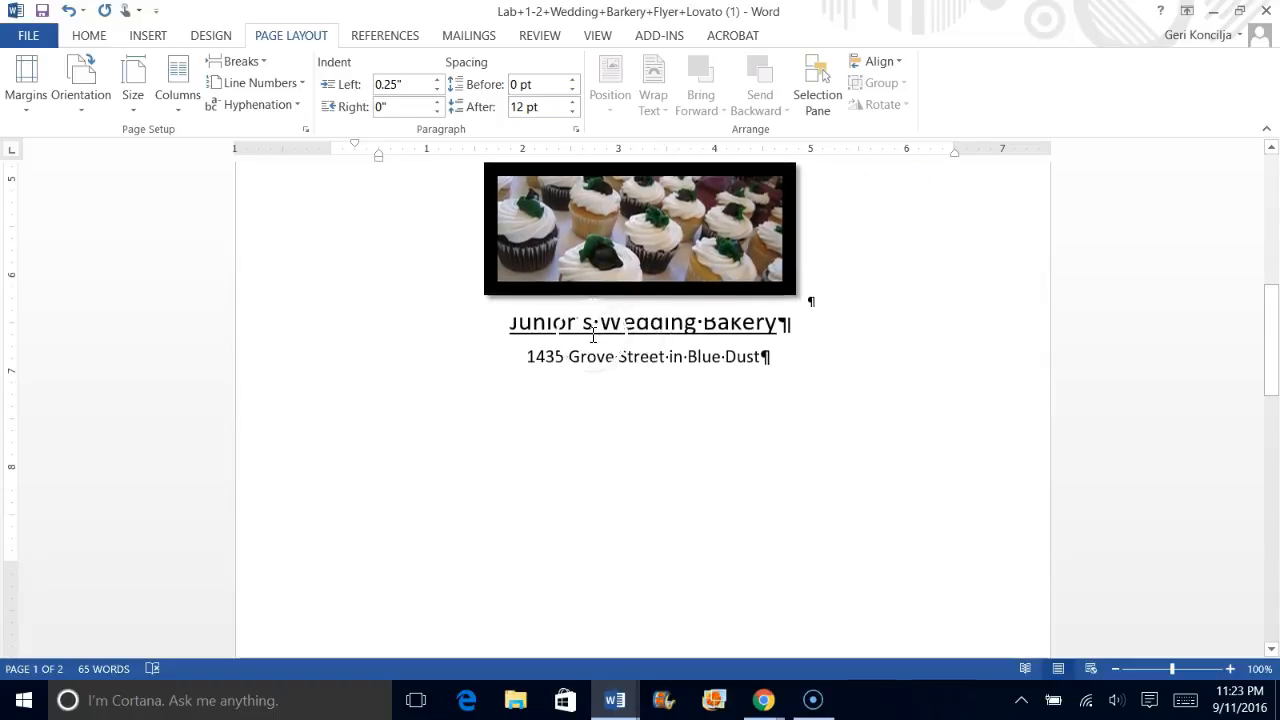
left_click(786, 322)
left_click(811, 300)
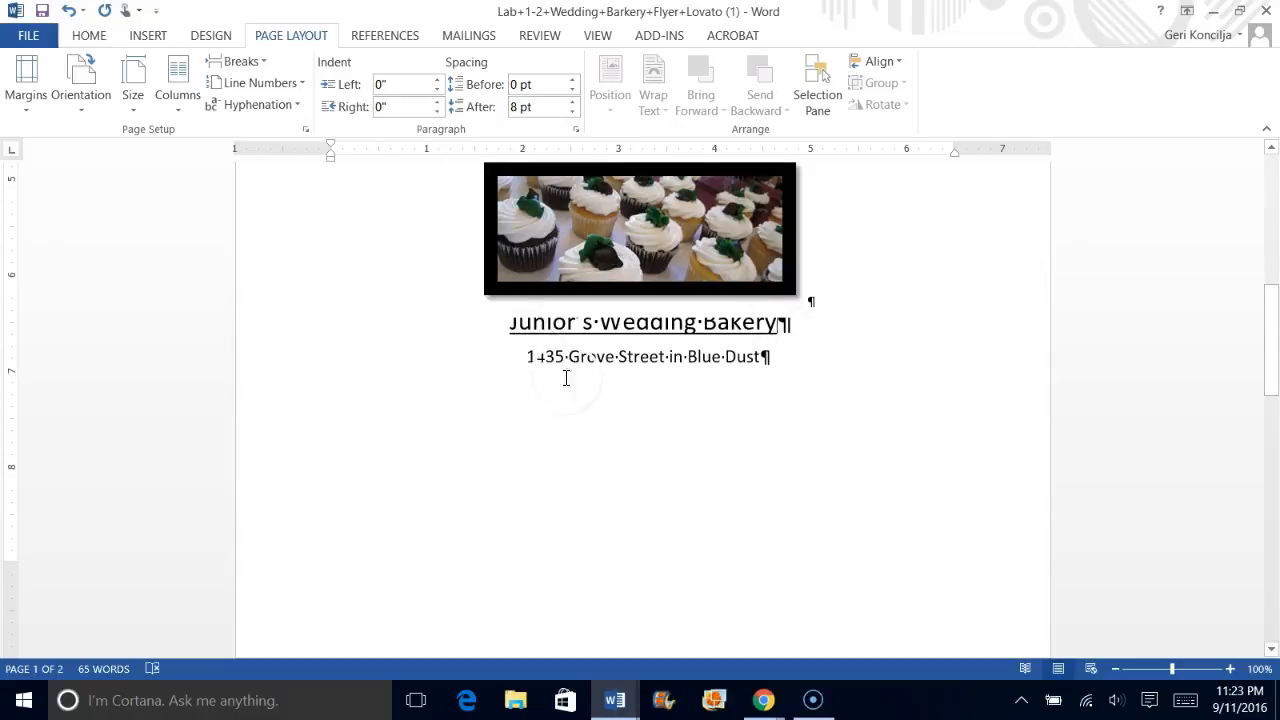
scroll(809, 300, "up", 3)
left_click(830, 317)
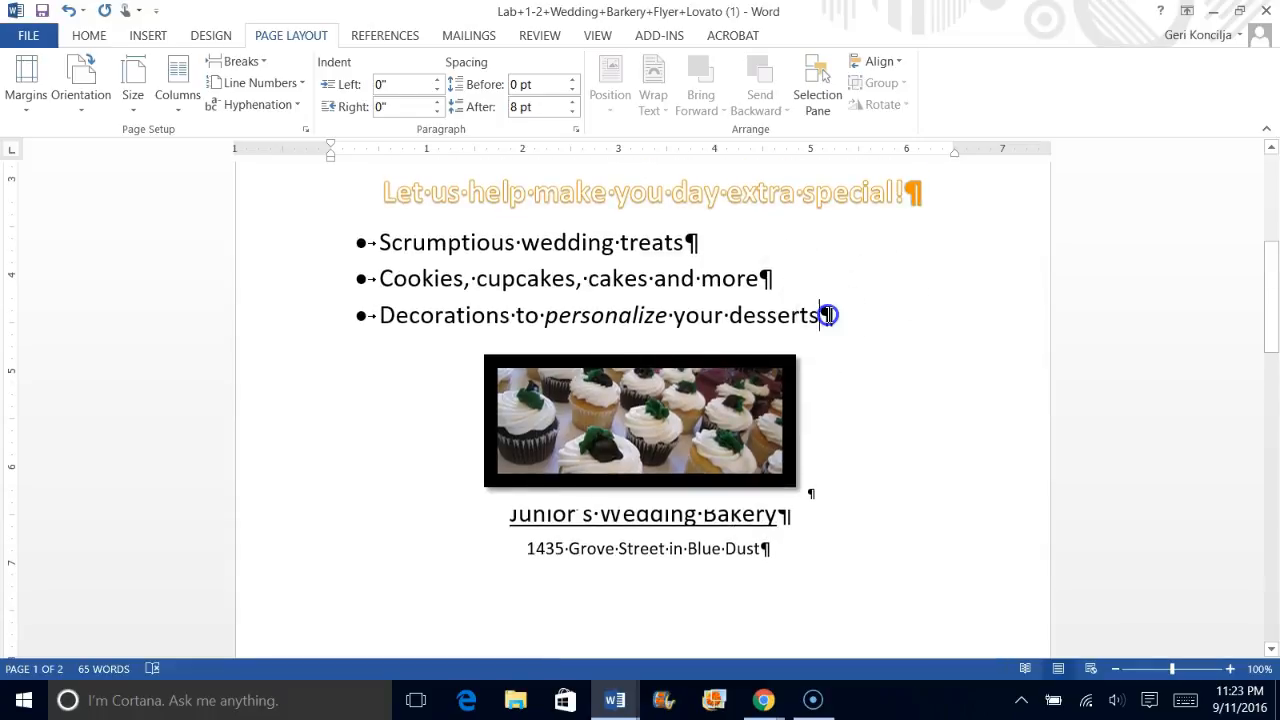
scroll(843, 406, "down", 3)
left_click(776, 372)
left_click(793, 399)
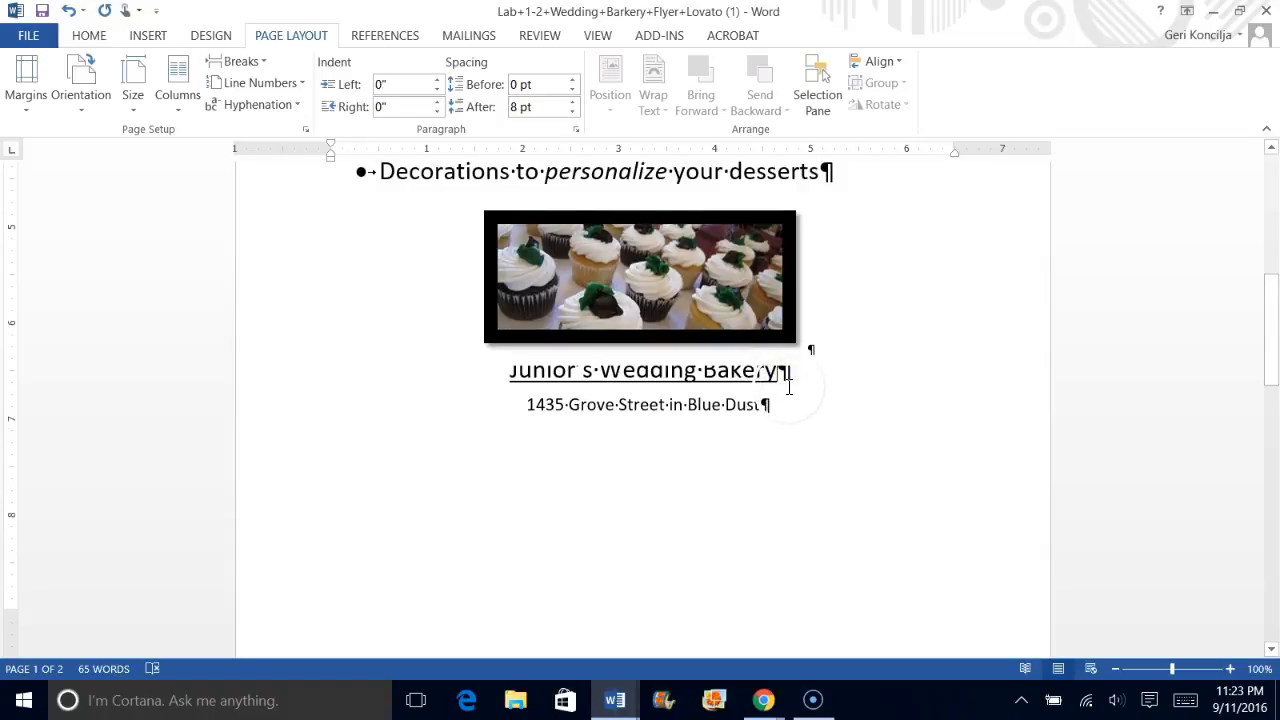
Set the spacing after the "Junior's Wedding Bakery" line to 0 pt
left_click(775, 368)
left_click(575, 113)
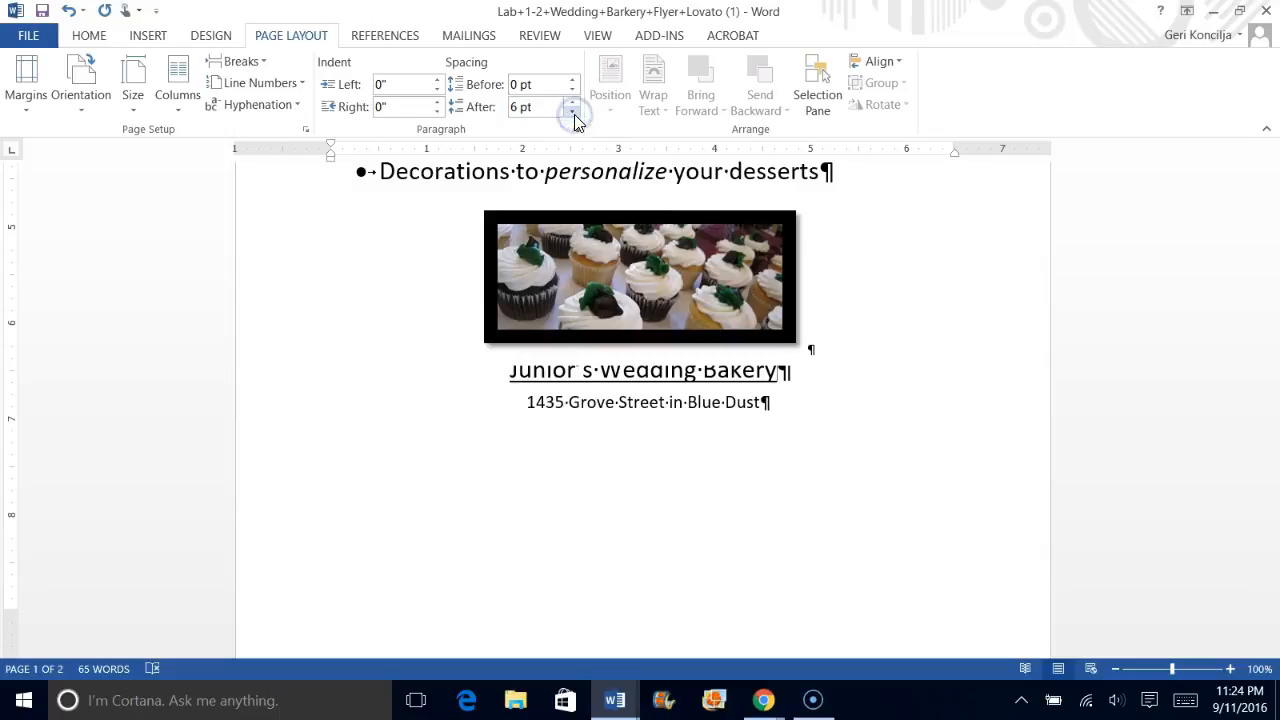
left_click(575, 113)
left_click(826, 426)
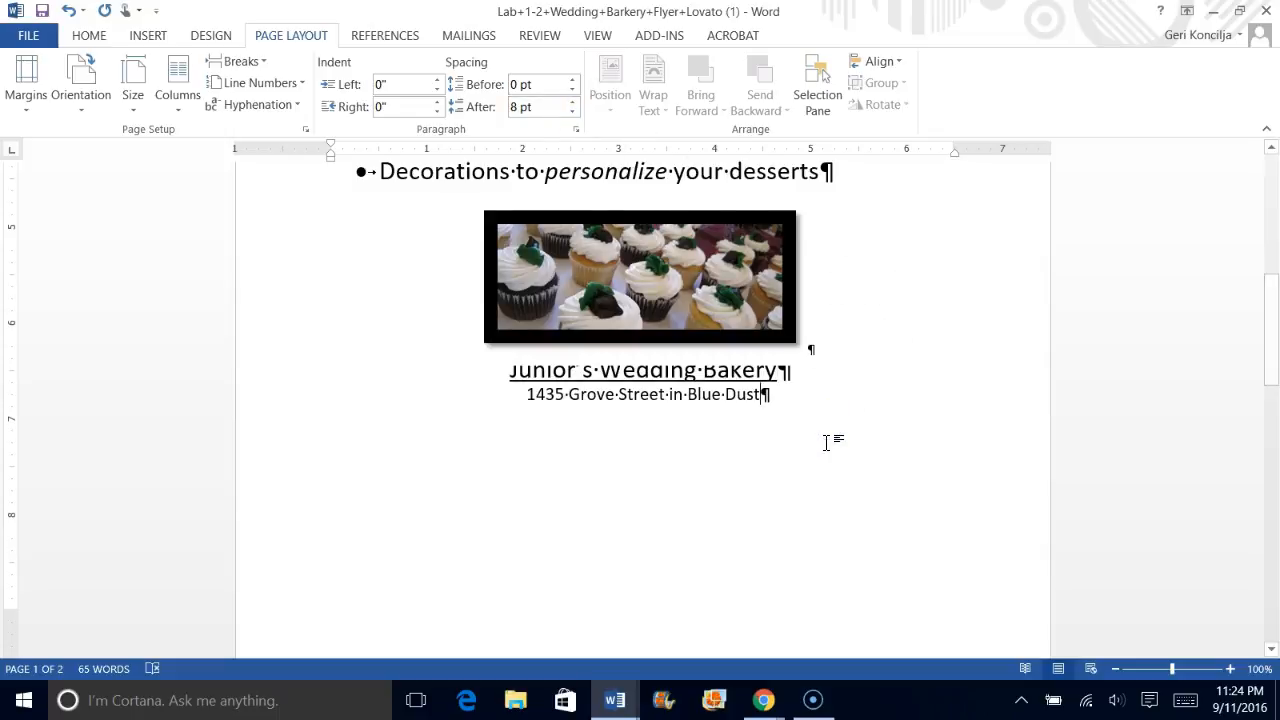
Select the "Junior's Wedding Bakery" line and check its paragraph spacing
left_click(656, 438)
scroll(708, 454, "down", 1)
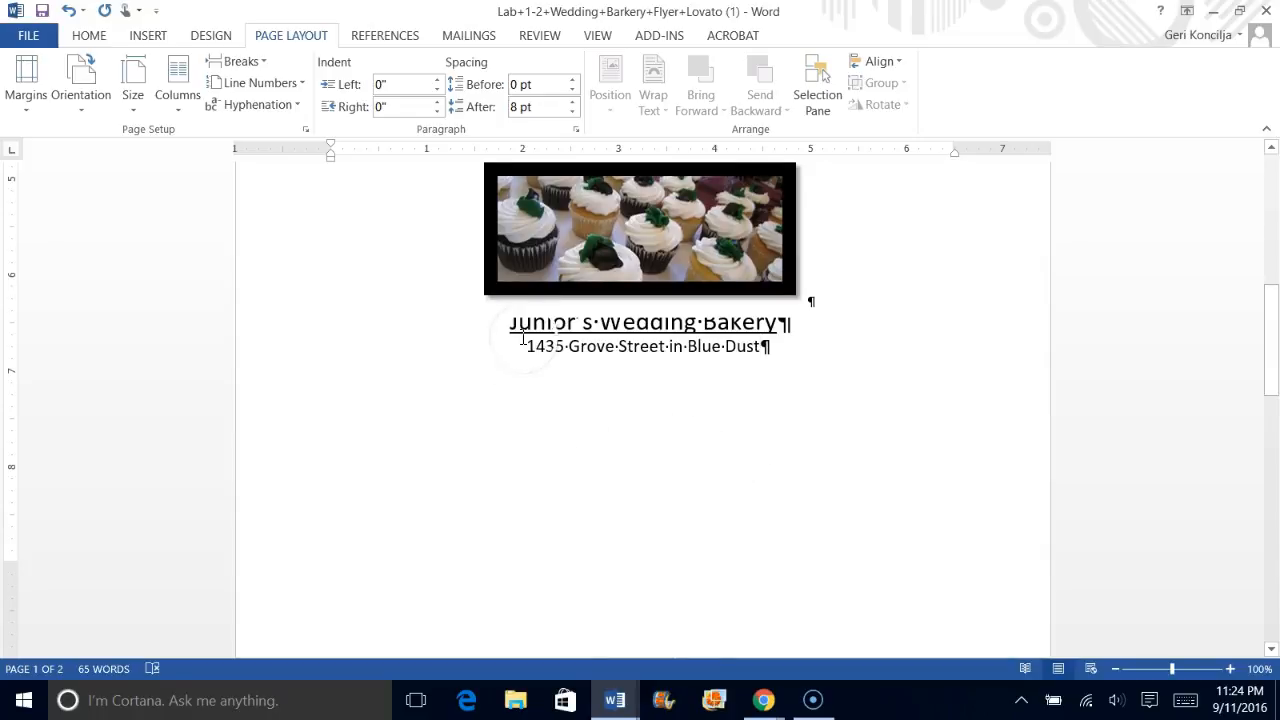
left_click_drag(500, 322, 780, 325)
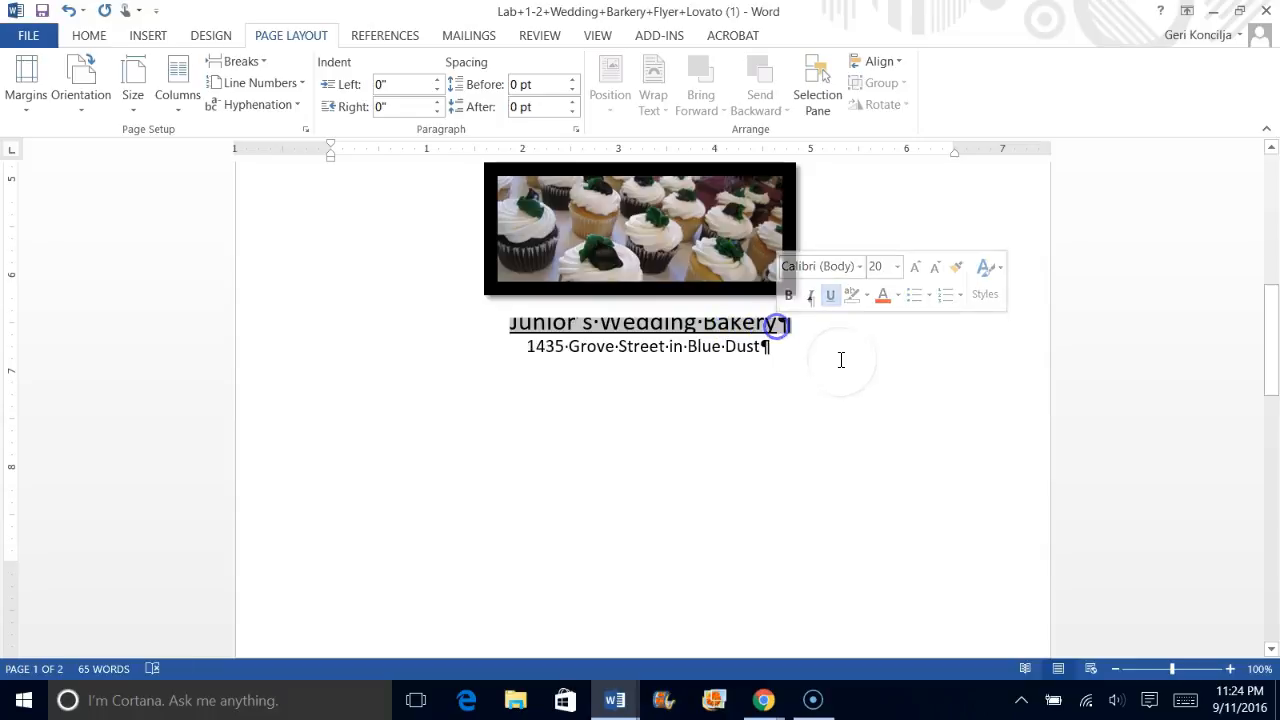
Examine the two-line sample paragraph on page 2, including where its first line wraps and where its paragraph mark sits
scroll(840, 360, "down", 4)
scroll(840, 358, "down", 4)
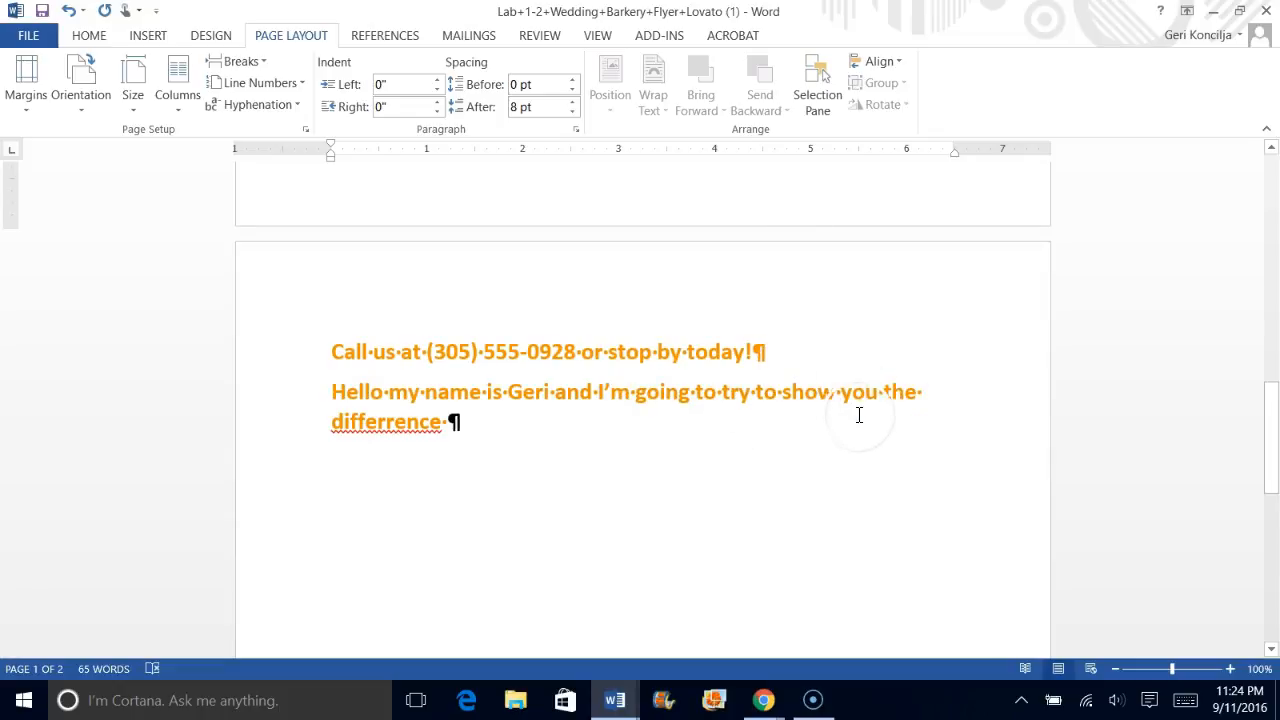
scroll(858, 415, "up", 2)
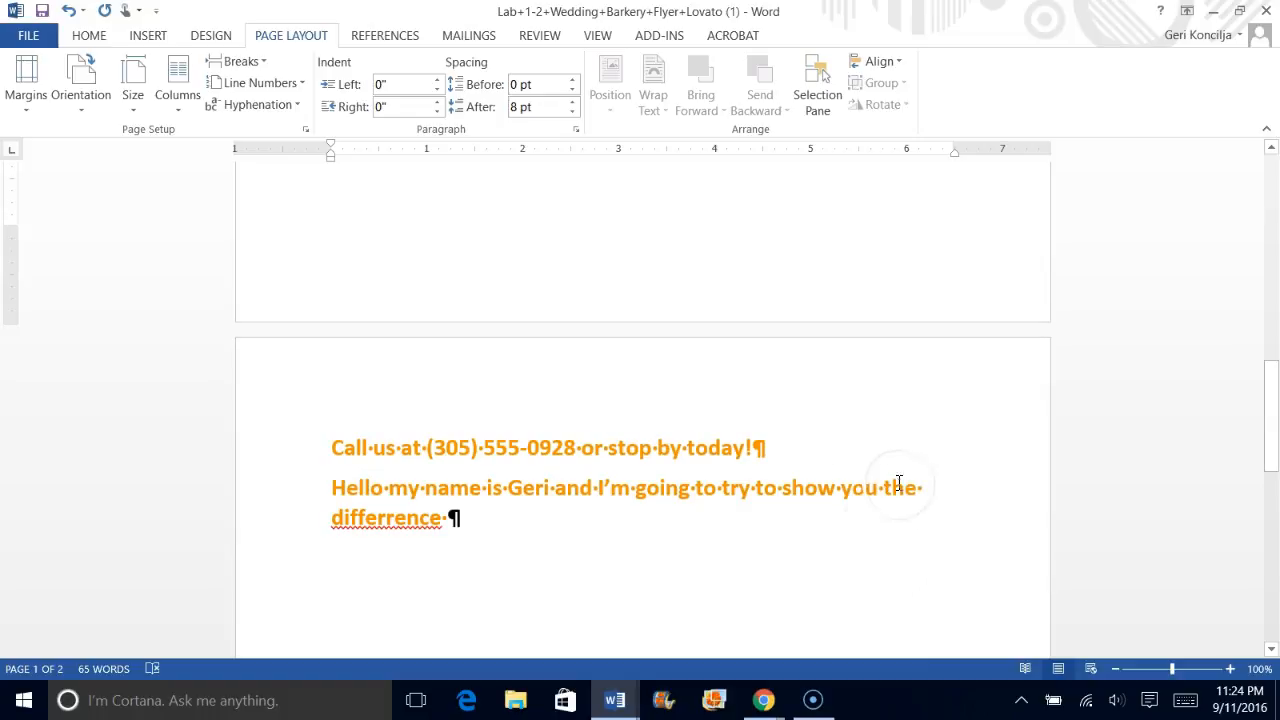
left_click(920, 494)
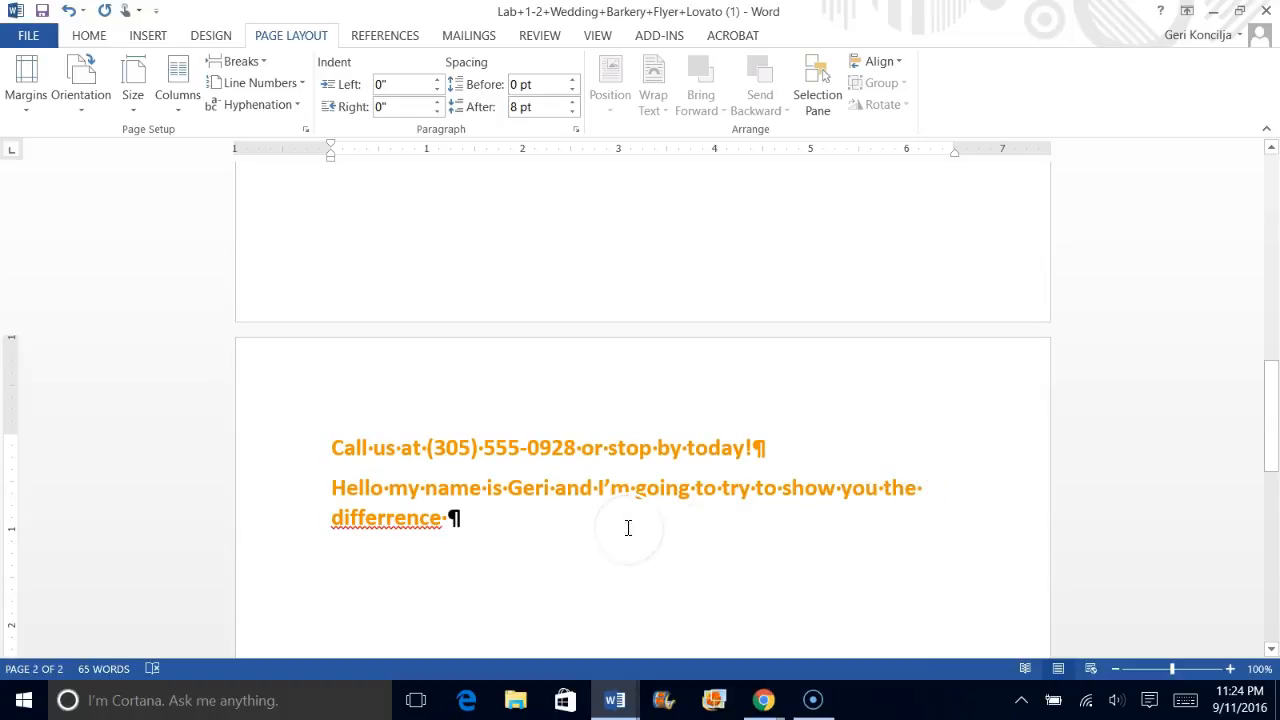
left_click_drag(449, 520, 323, 486)
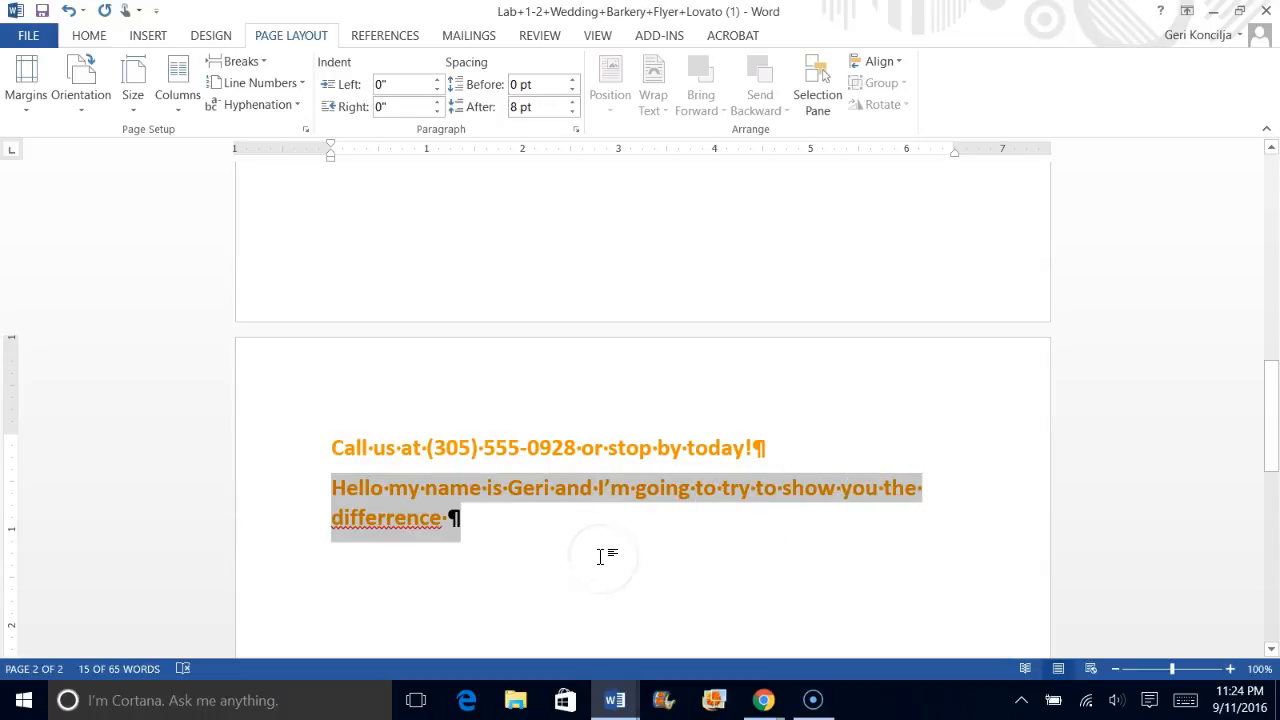
left_click(570, 546)
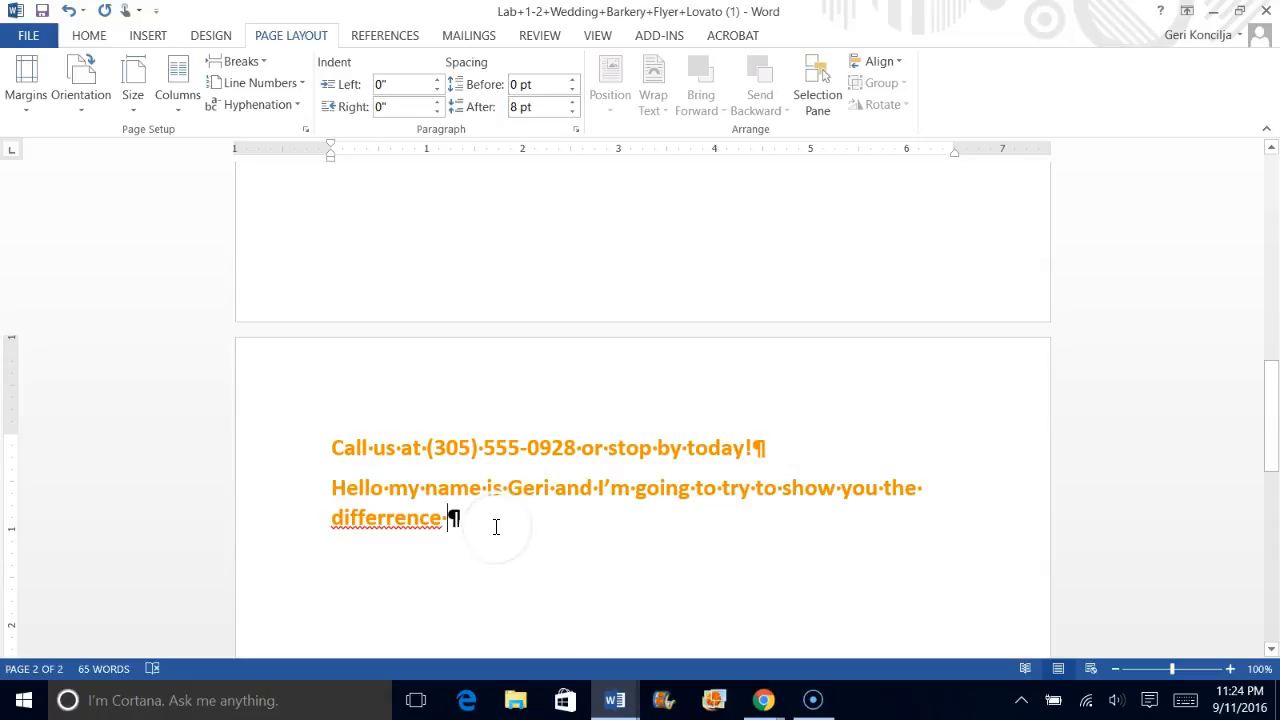
left_click(445, 517)
left_click(919, 489)
left_click(932, 491)
Extend the sample paragraph on page 2 with ". When I type my sentence, it just keeps going and my paragraph." and start a new paragraph
left_click(448, 521)
type(". When I ty")
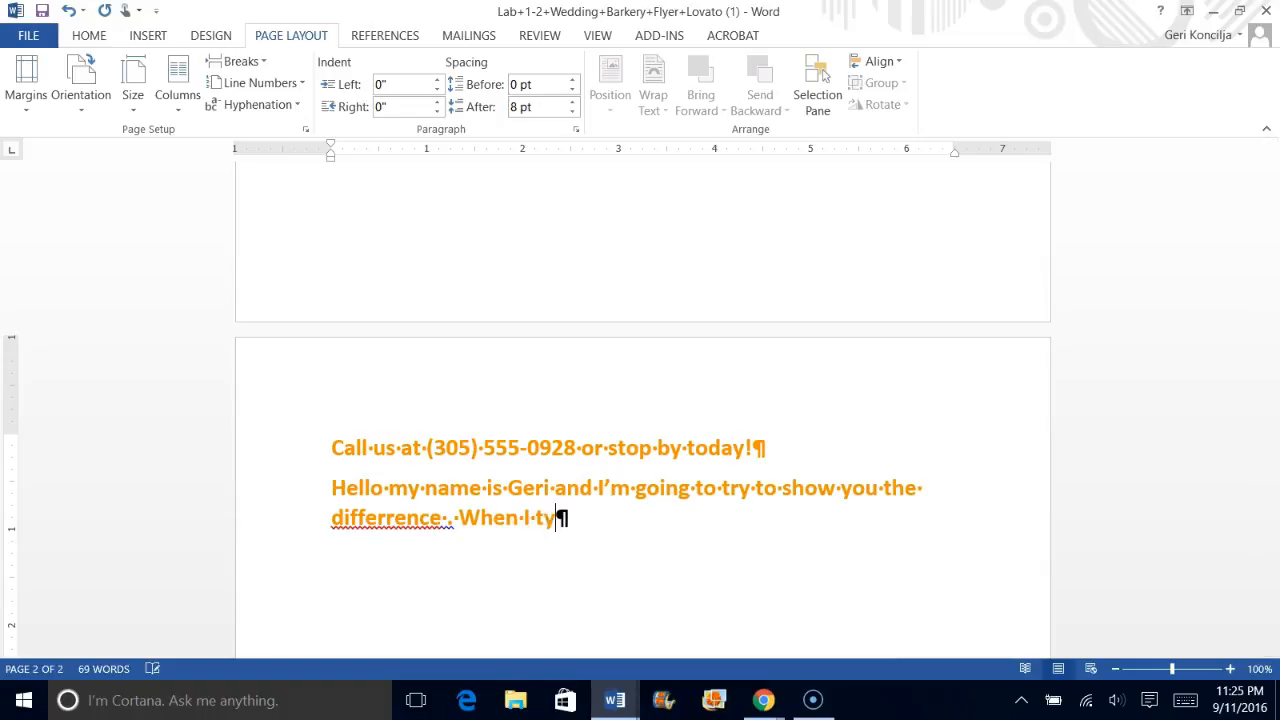
type("pe my senten")
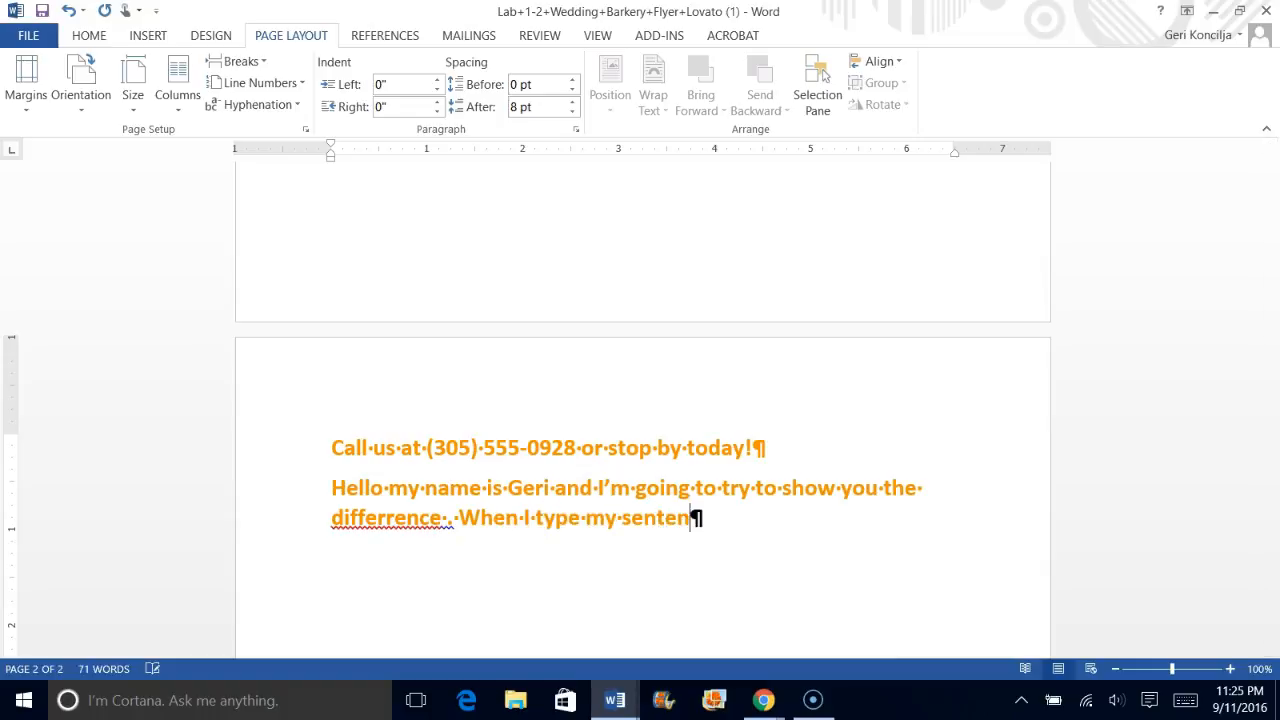
type("ce")
key("BackSpace")
type(", it just keeps")
type("go")
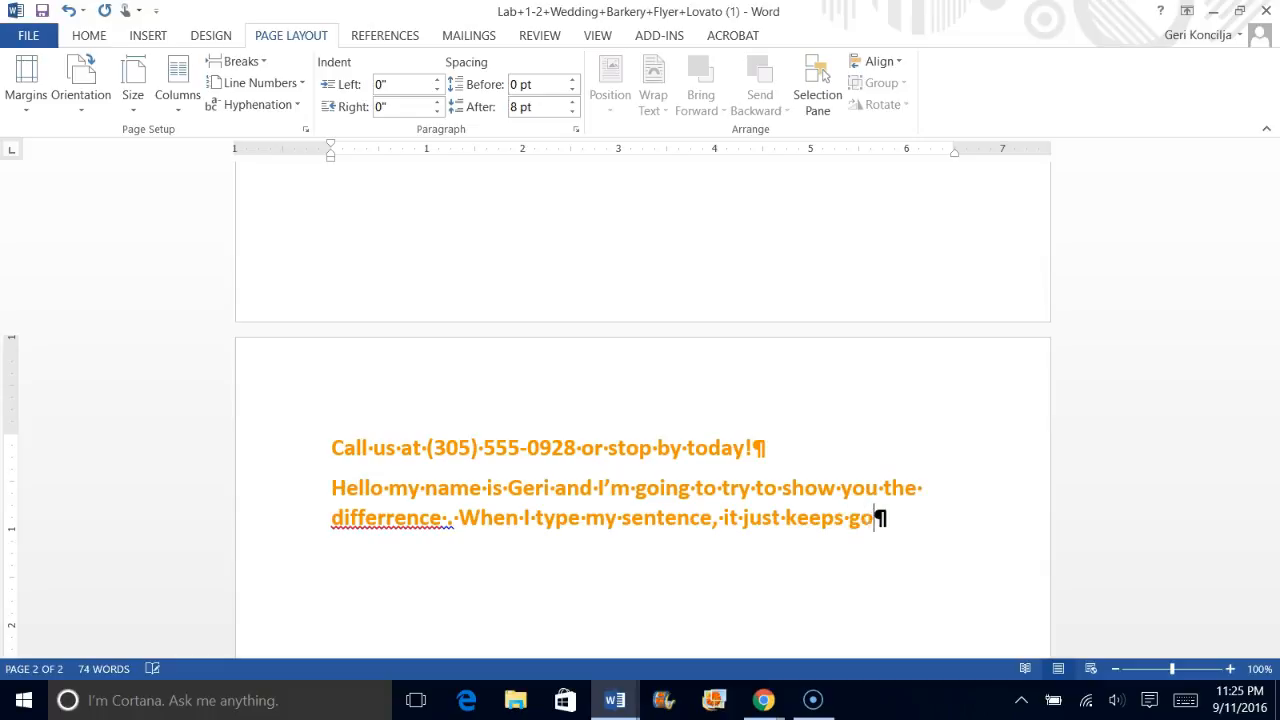
type("ing and my para")
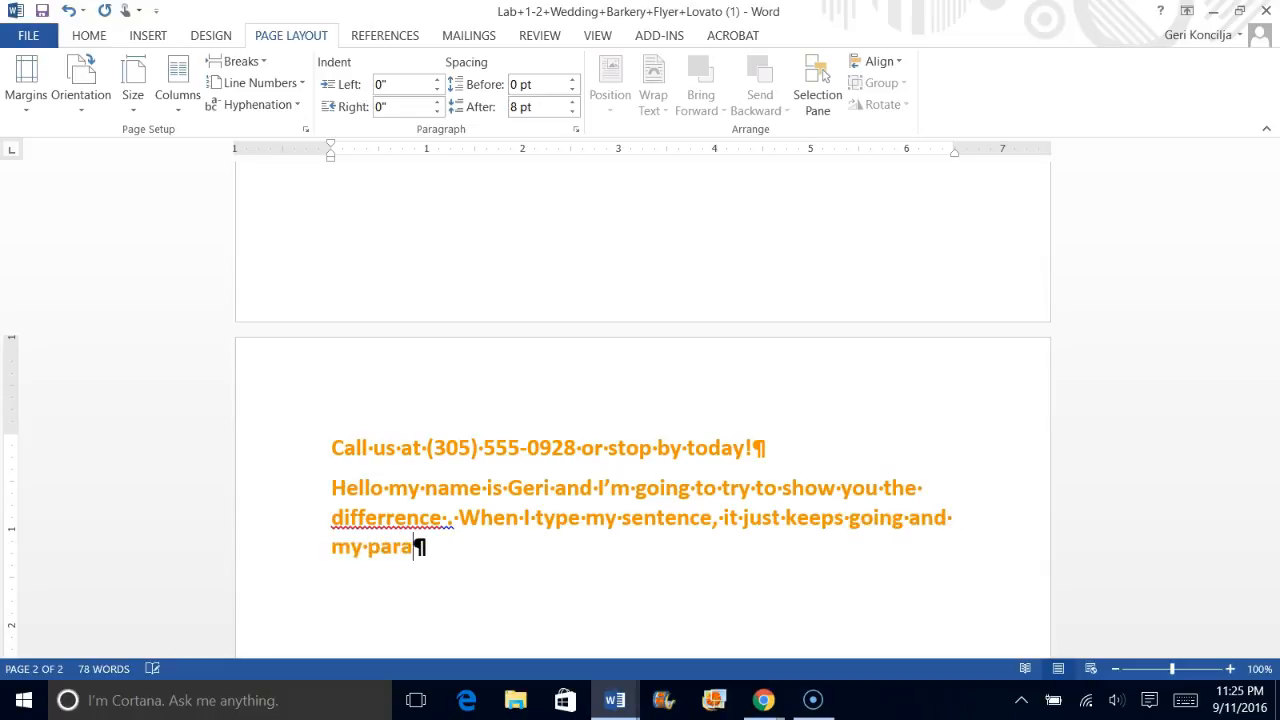
type("graph.")
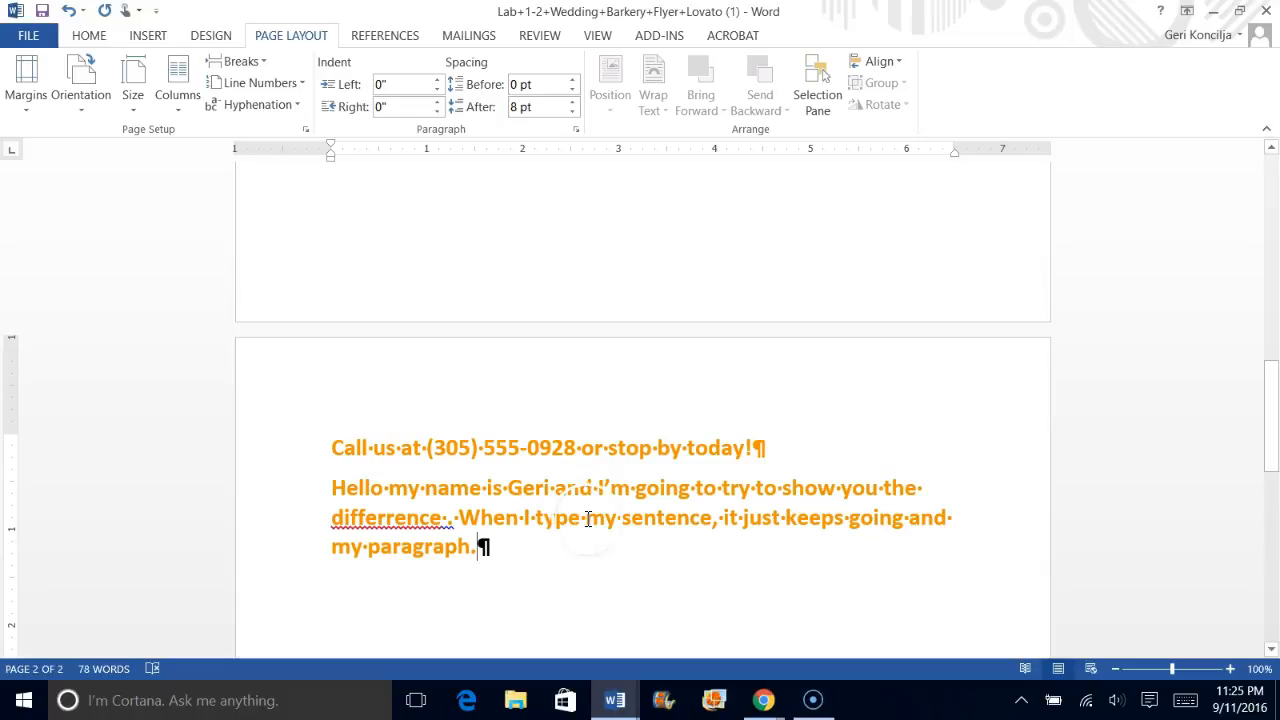
key("Return")
Correct the misspelled word in the sample paragraph to "difference" and check how far the paragraph extends
right_click(394, 521)
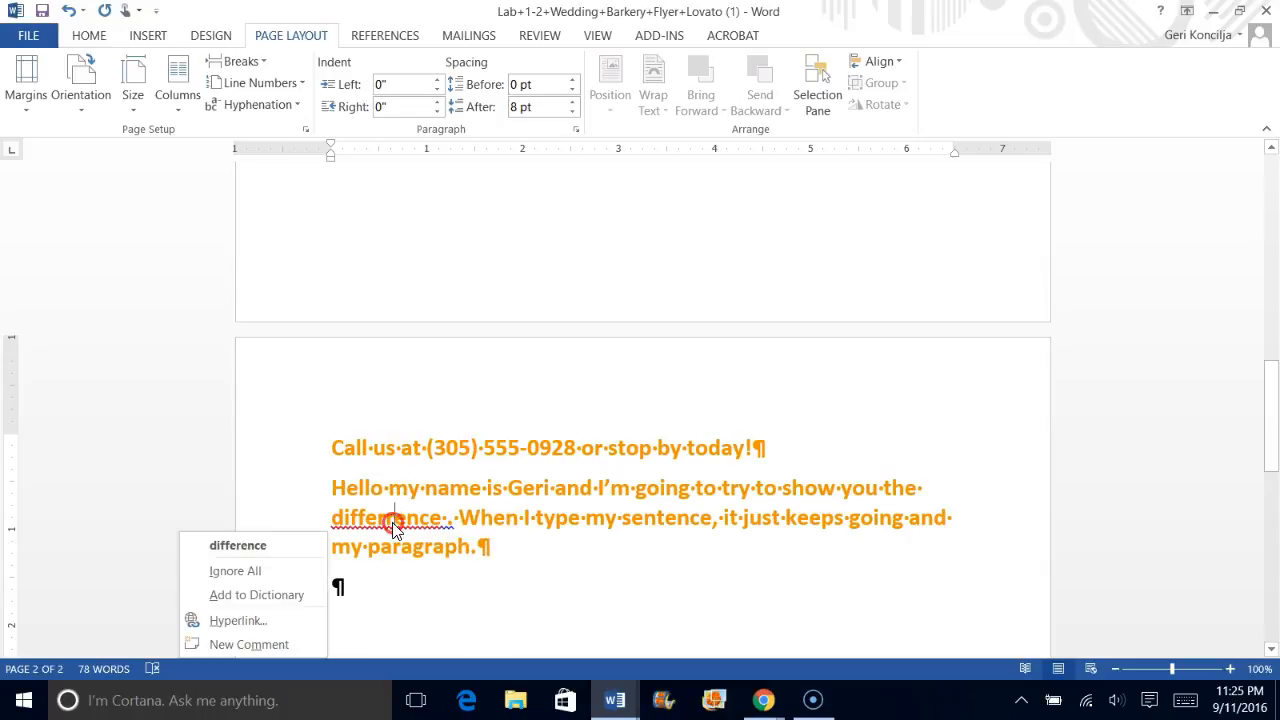
left_click(290, 542)
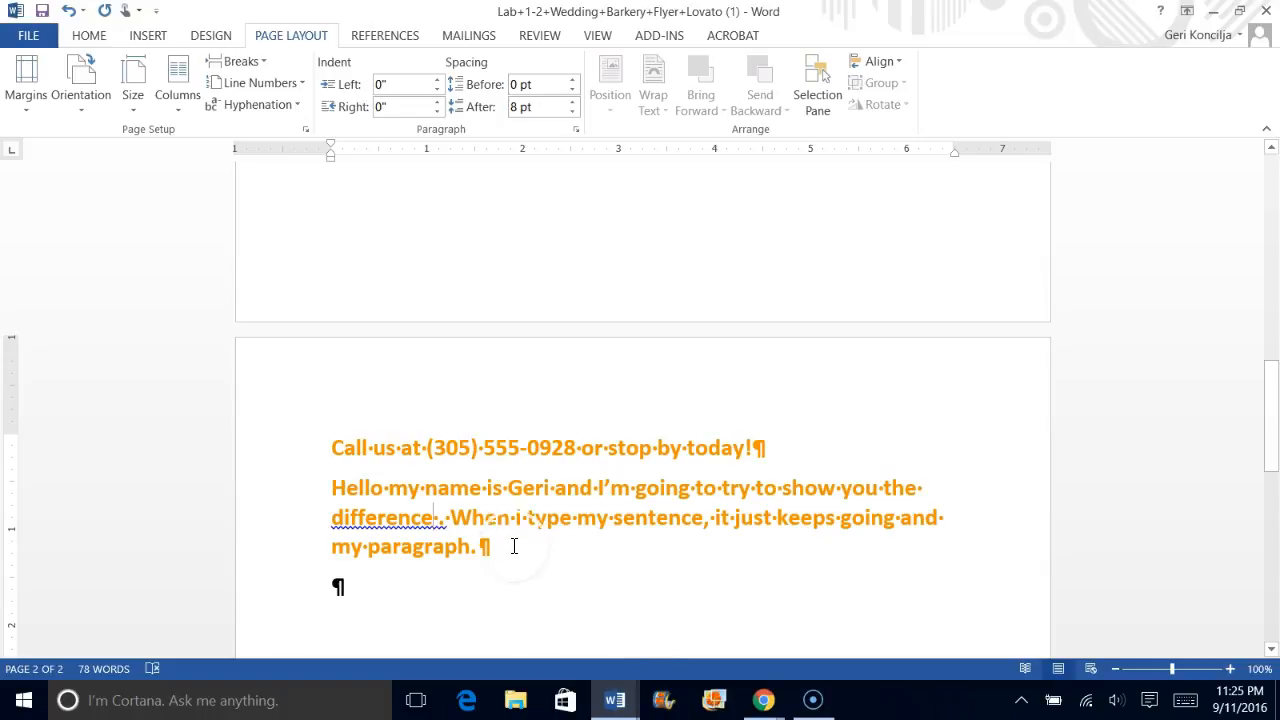
left_click(753, 447)
left_click_drag(488, 546, 331, 487)
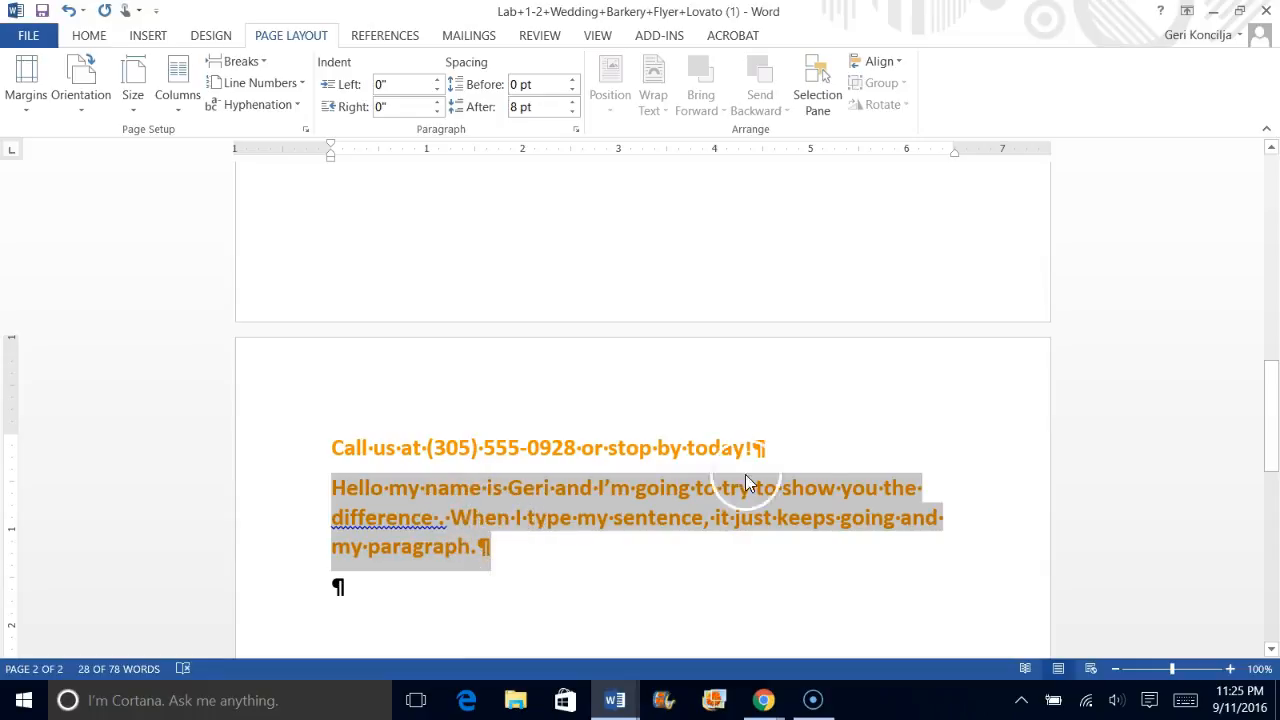
left_click(917, 487)
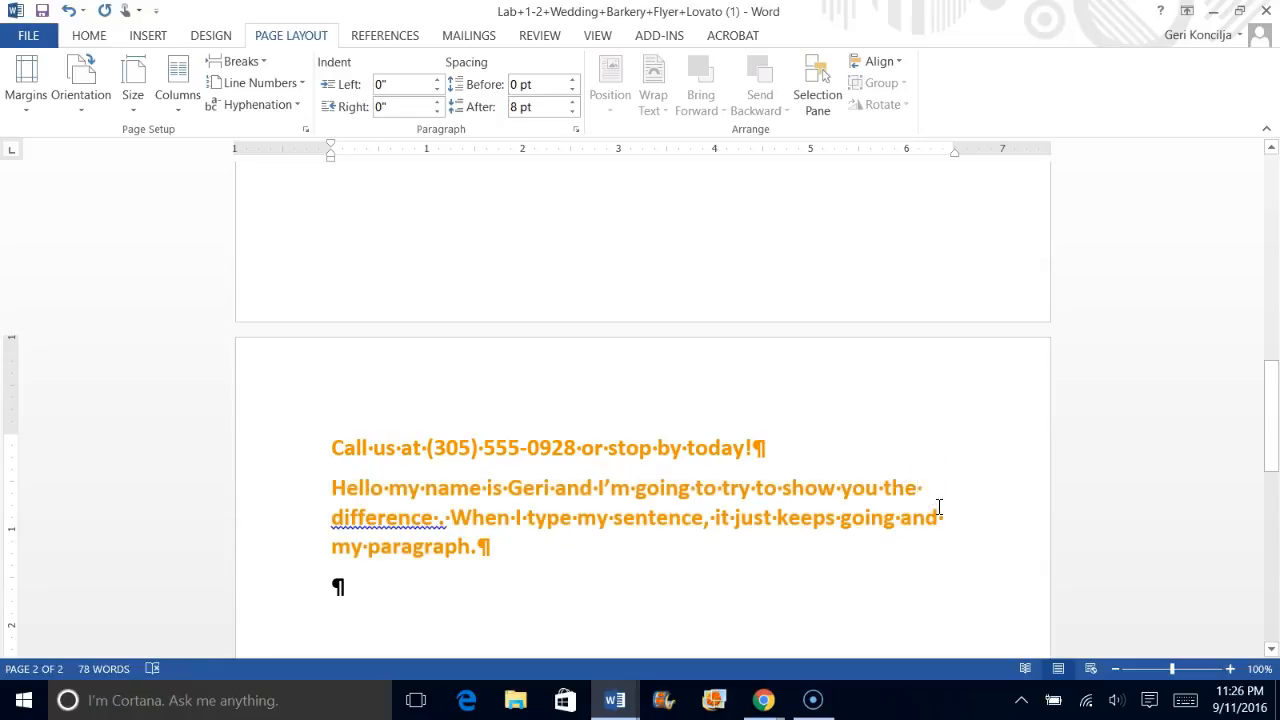
Set the line spacing of the whole three-line sample paragraph on page 2 to Double
left_click(487, 551)
left_click_drag(478, 551, 345, 497)
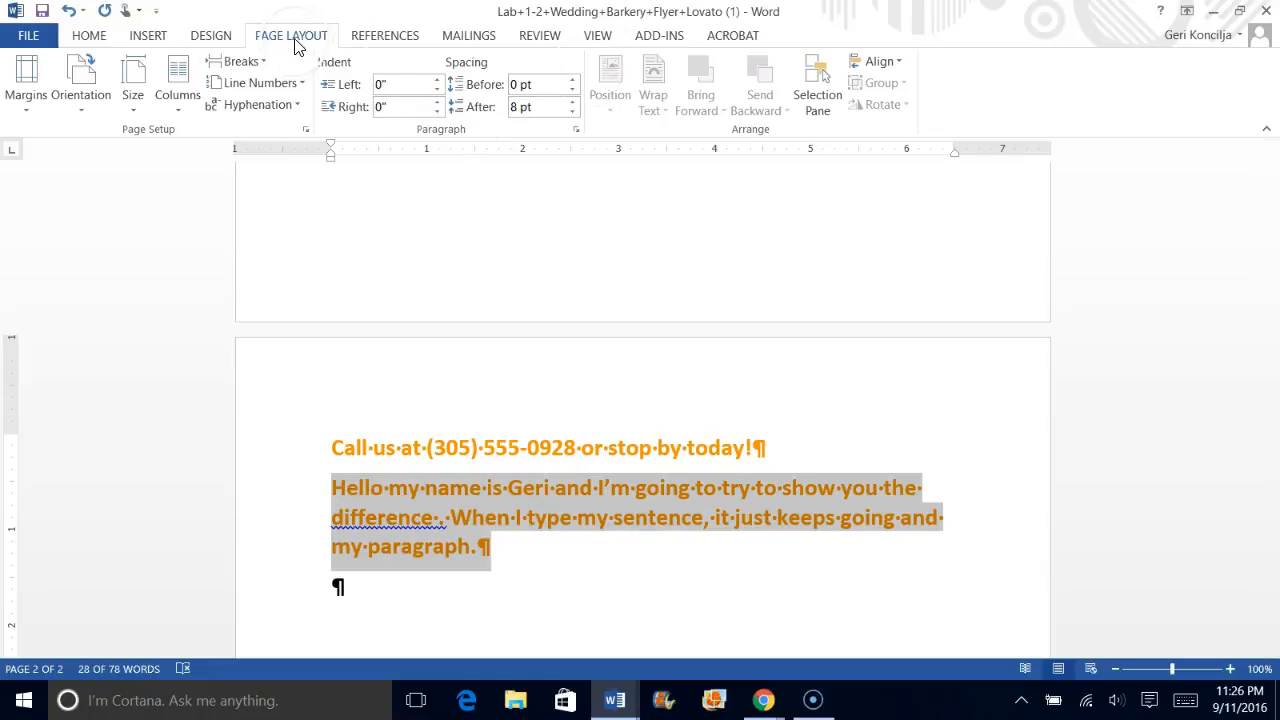
left_click(577, 131)
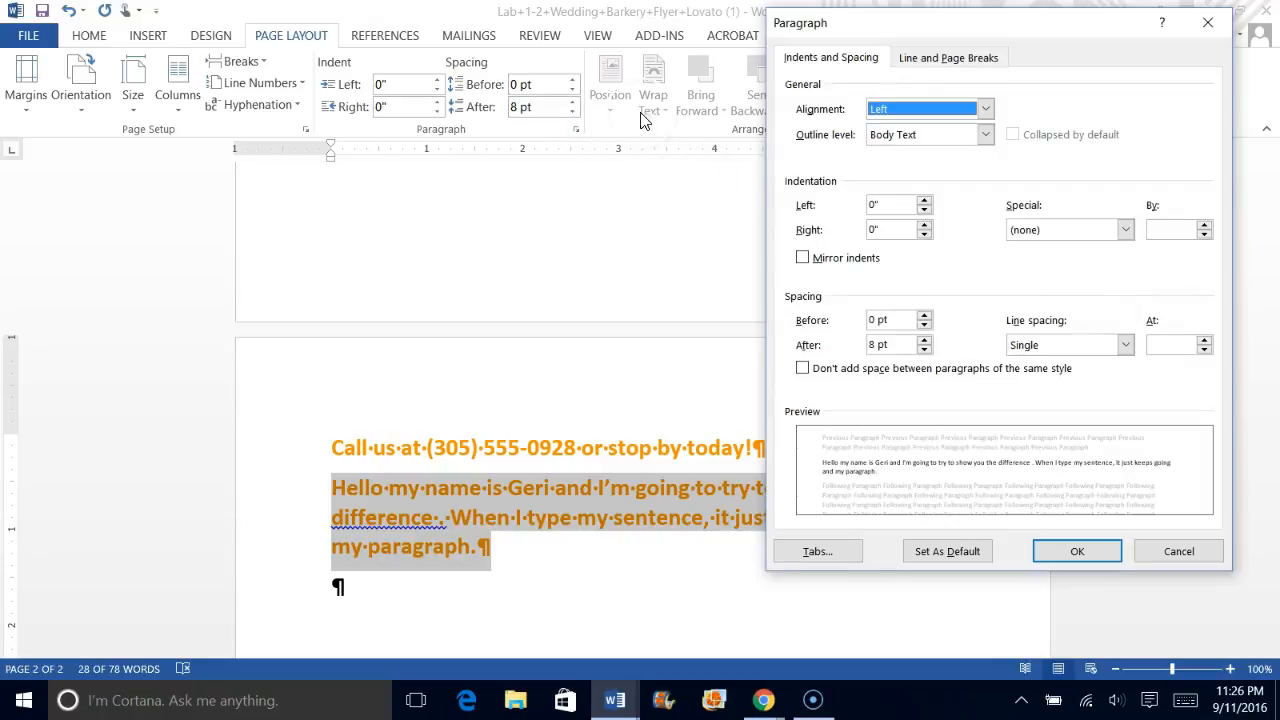
left_click_drag(870, 24, 839, 36)
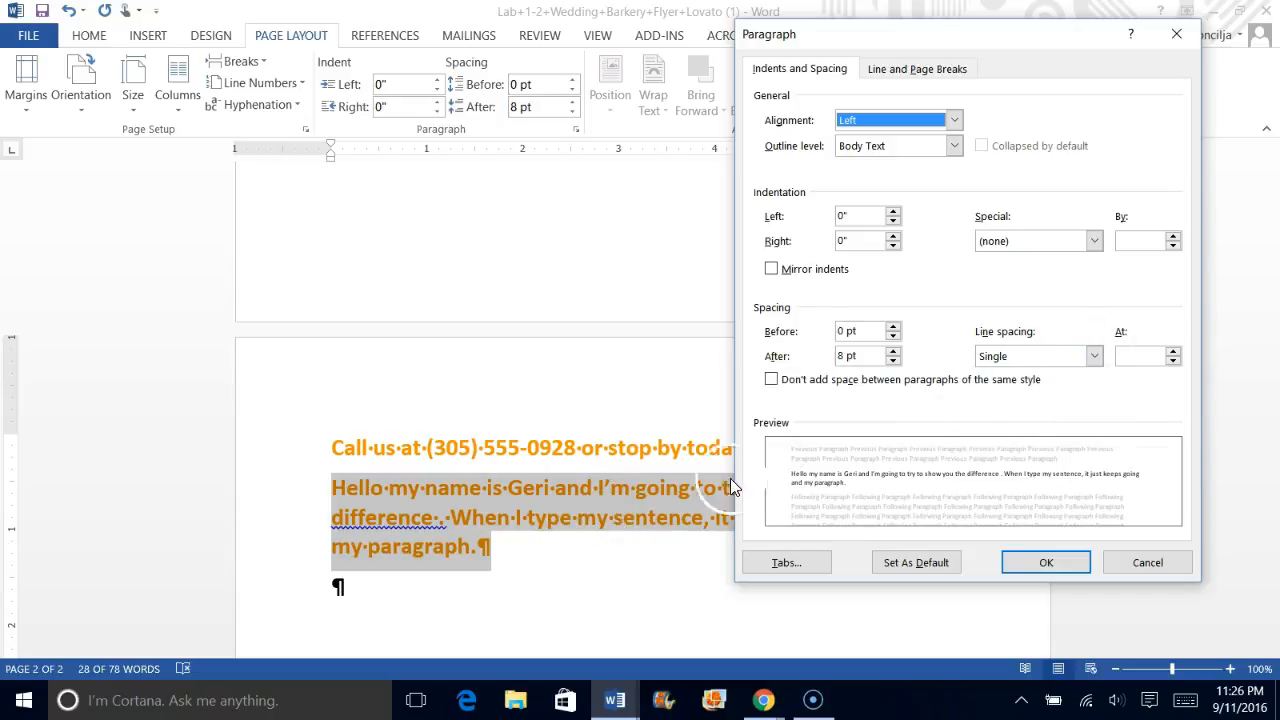
left_click(1095, 356)
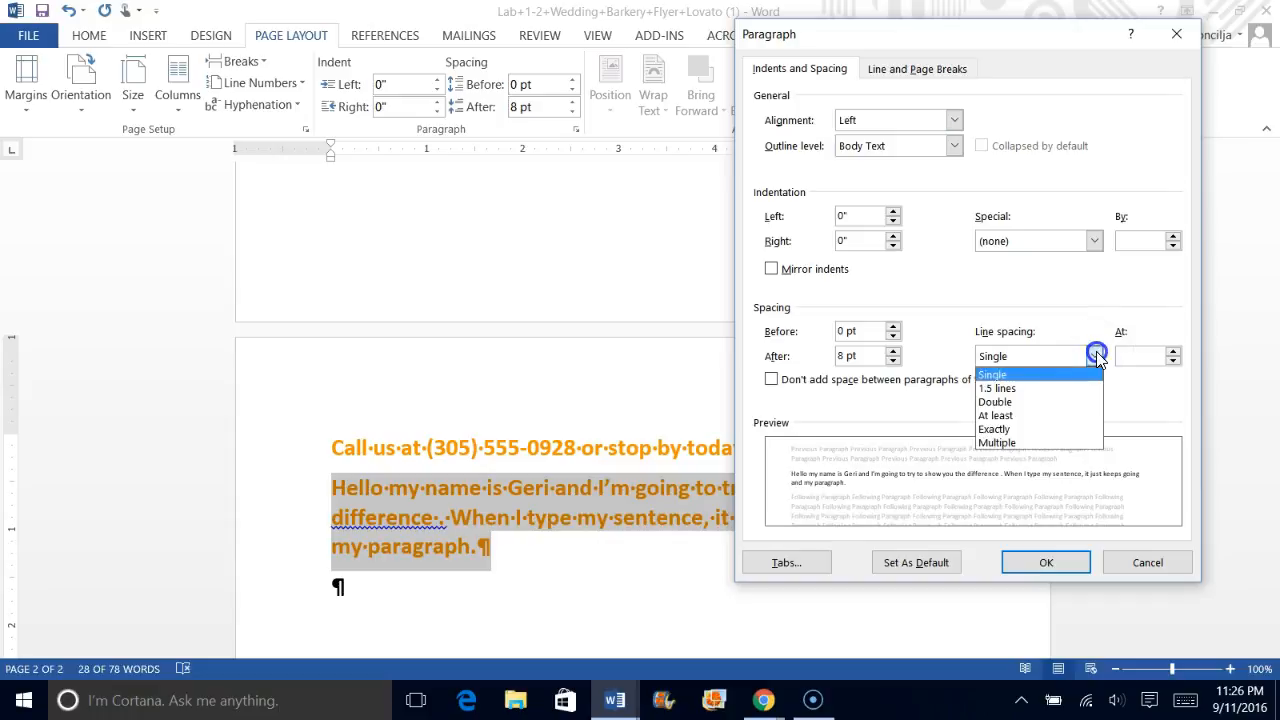
left_click(1043, 405)
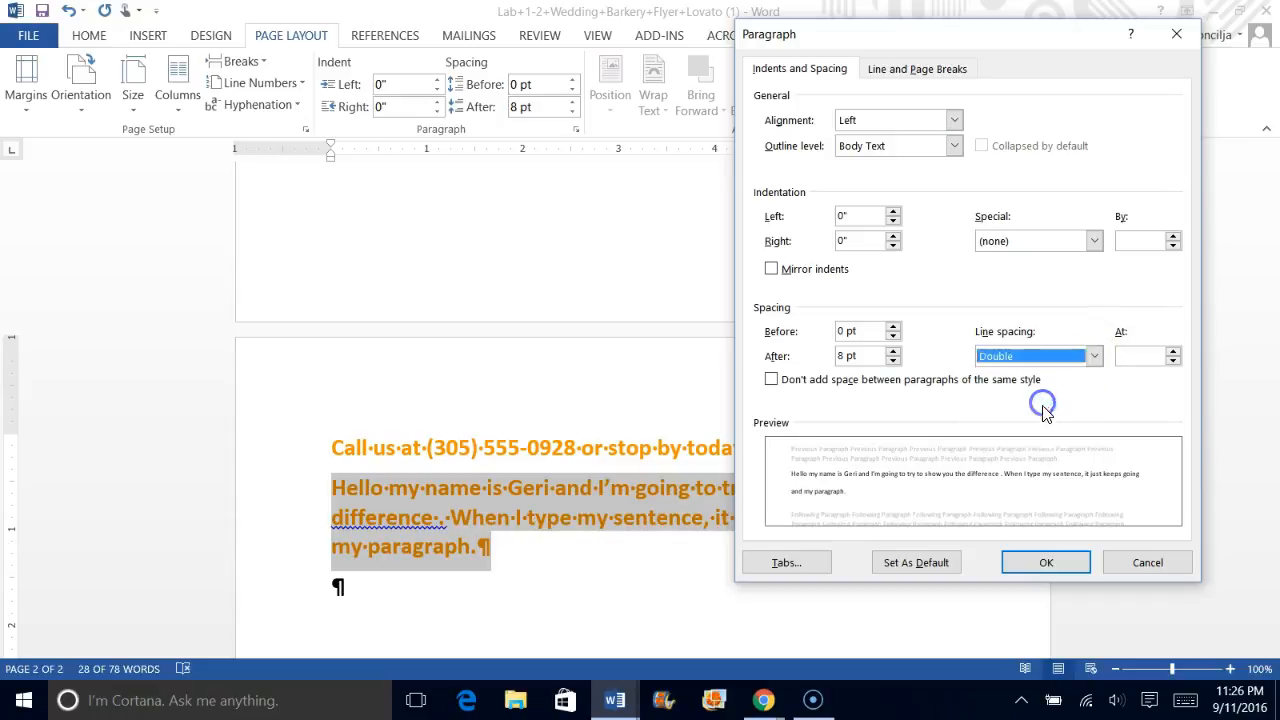
left_click(1043, 564)
scroll(745, 530, "down", 2)
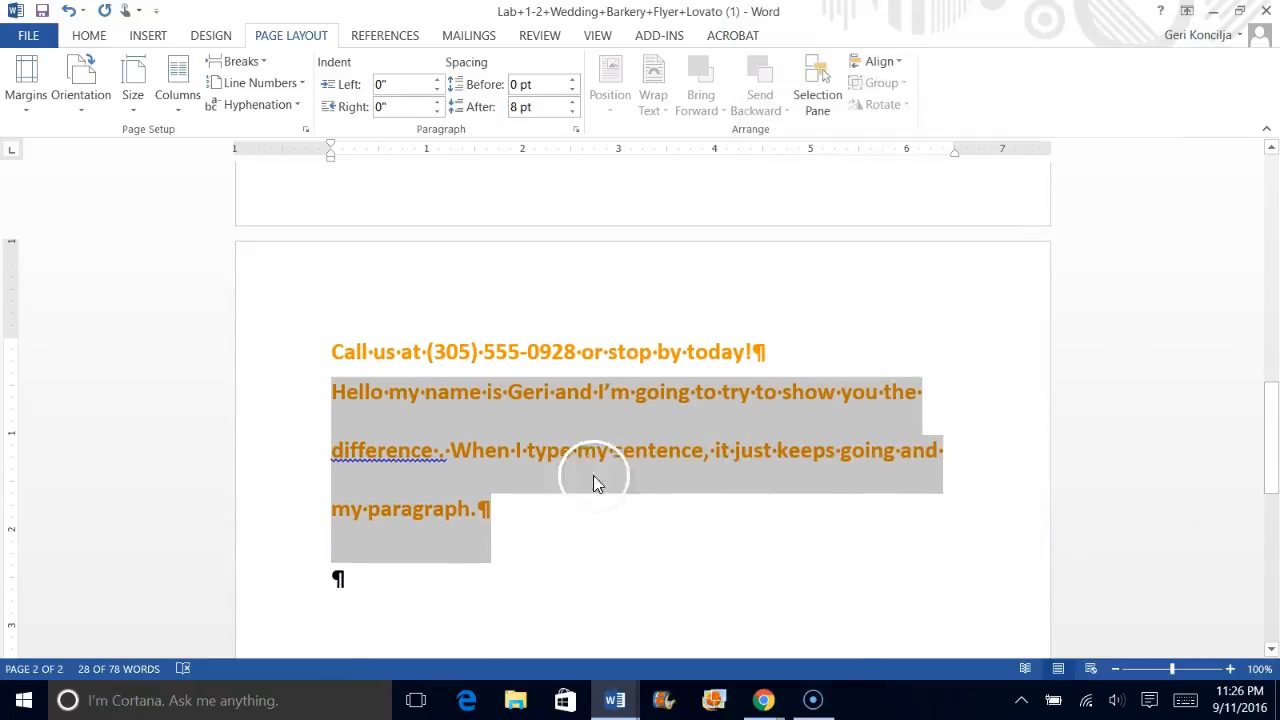
Delete the sample paragraph below the "Call us" line on page 2
left_click(472, 512)
left_click(488, 511)
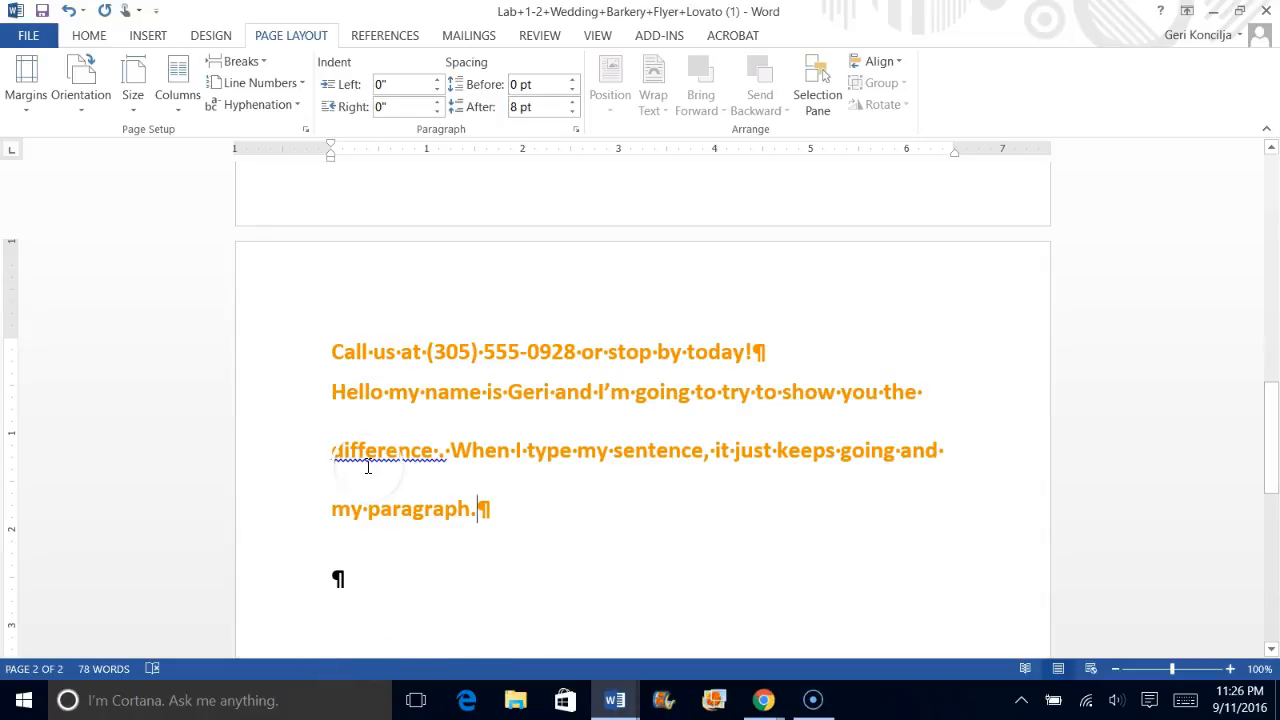
left_click_drag(331, 391, 498, 534)
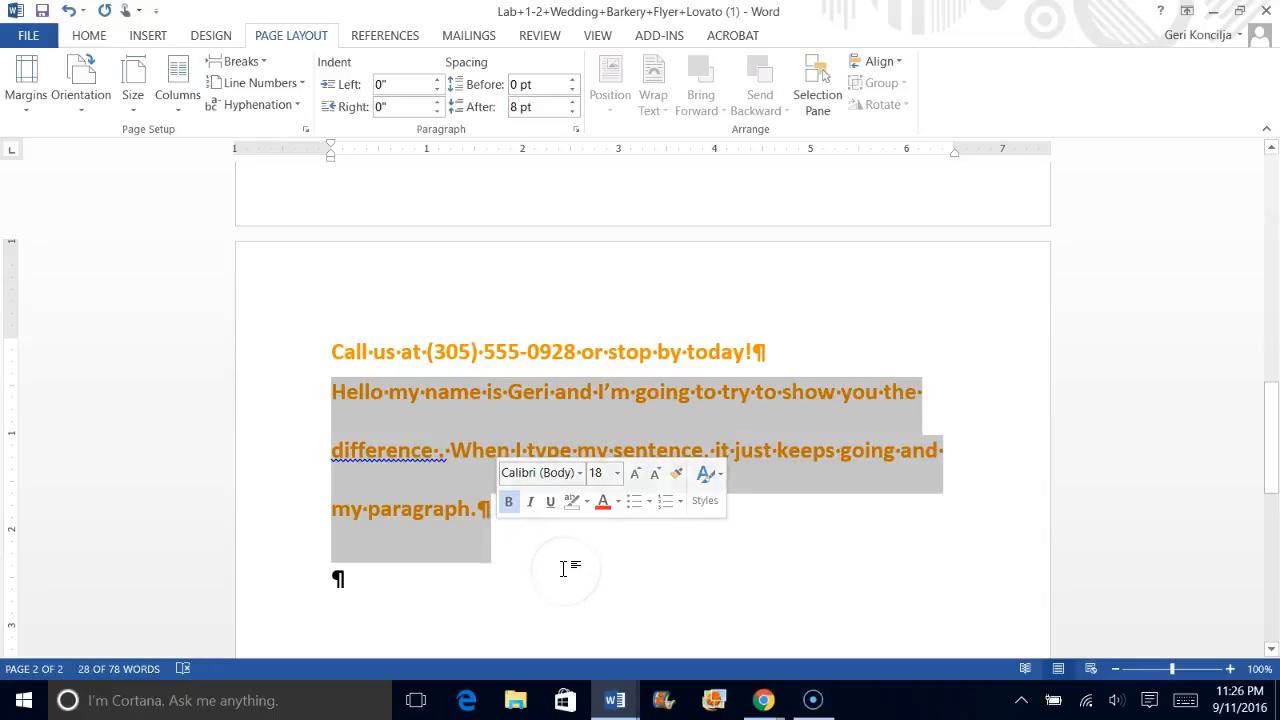
key("Delete")
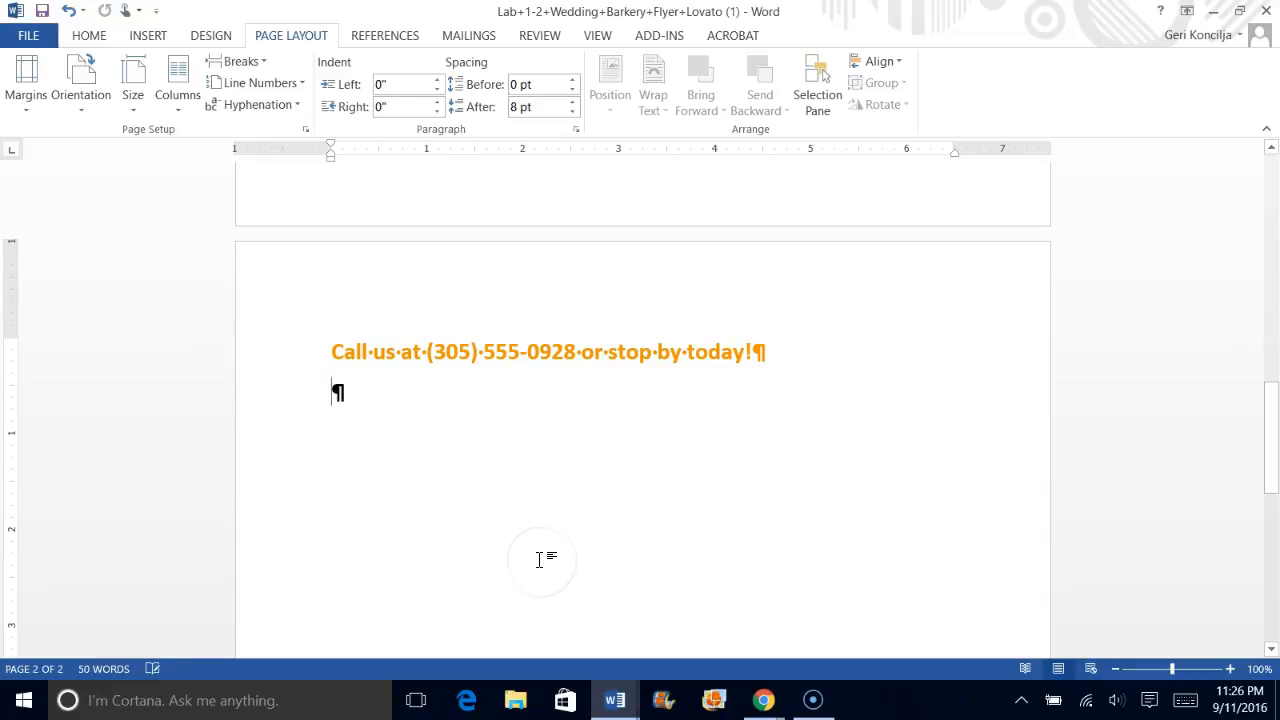
Set the line spacing of the "Junior's Wedding Bakery" line to Single
scroll(575, 565, "up", 3)
scroll(572, 555, "up", 5)
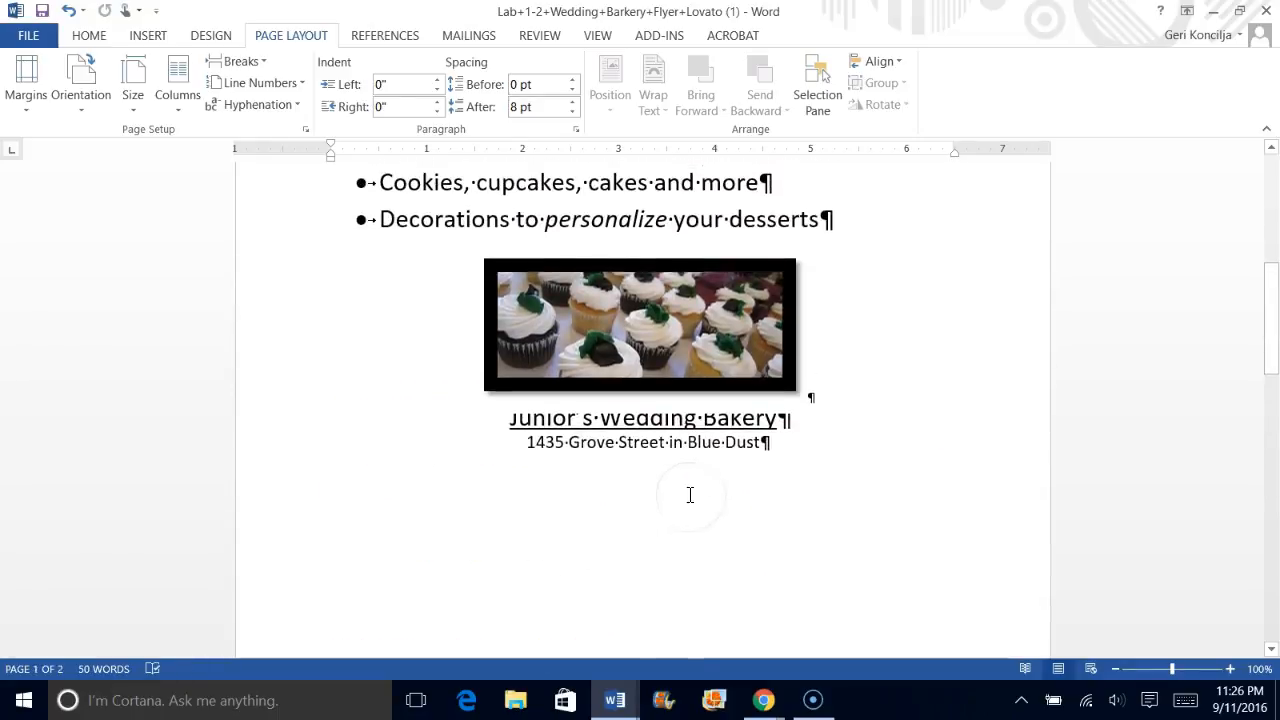
left_click_drag(510, 420, 797, 420)
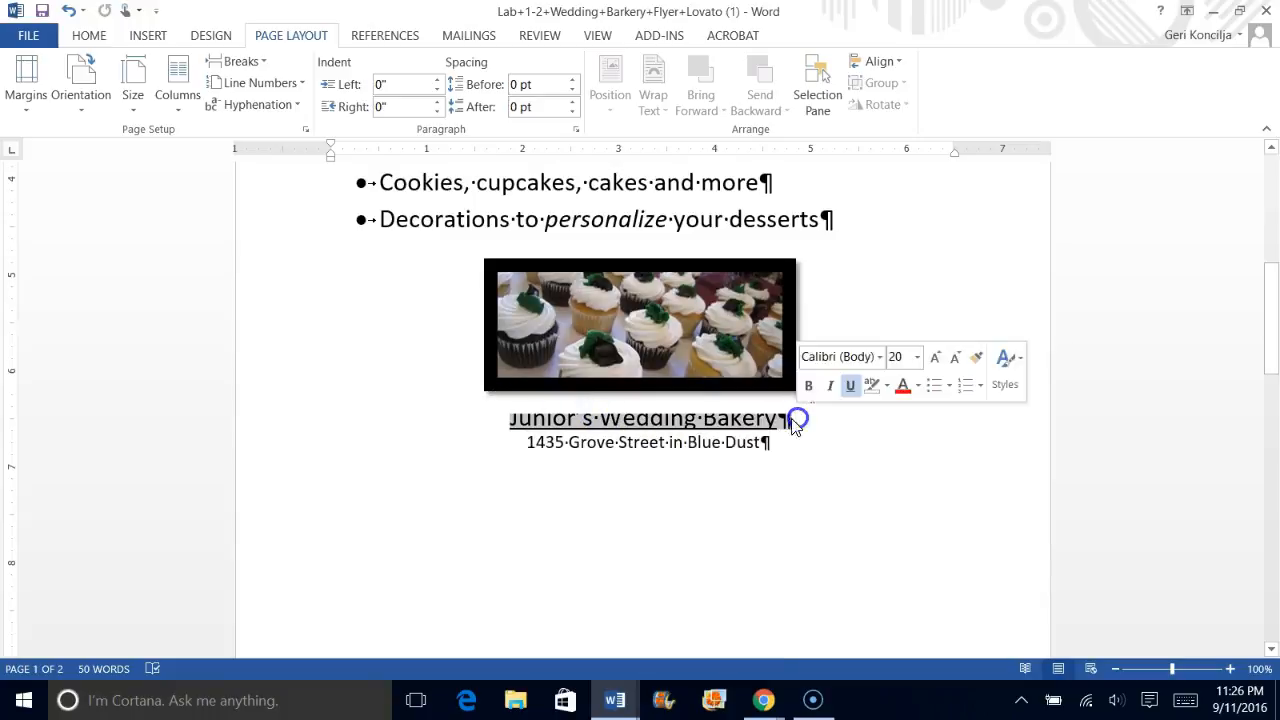
left_click(576, 129)
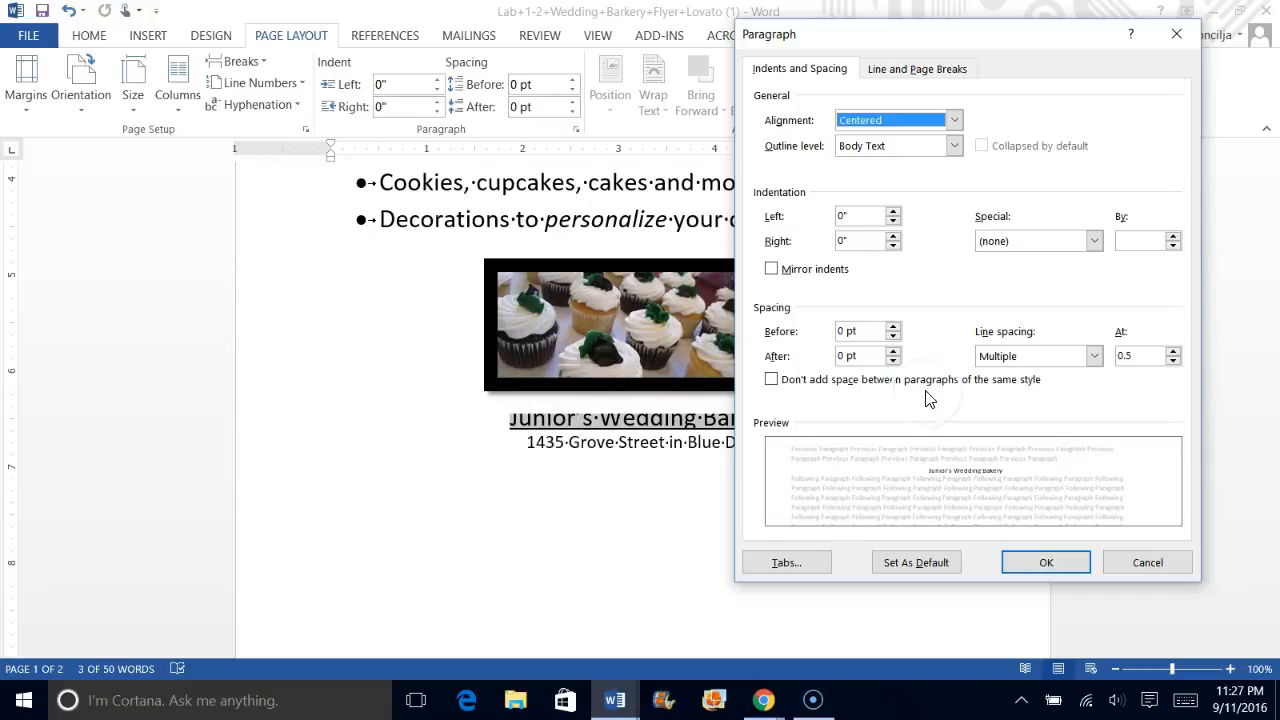
left_click(1094, 357)
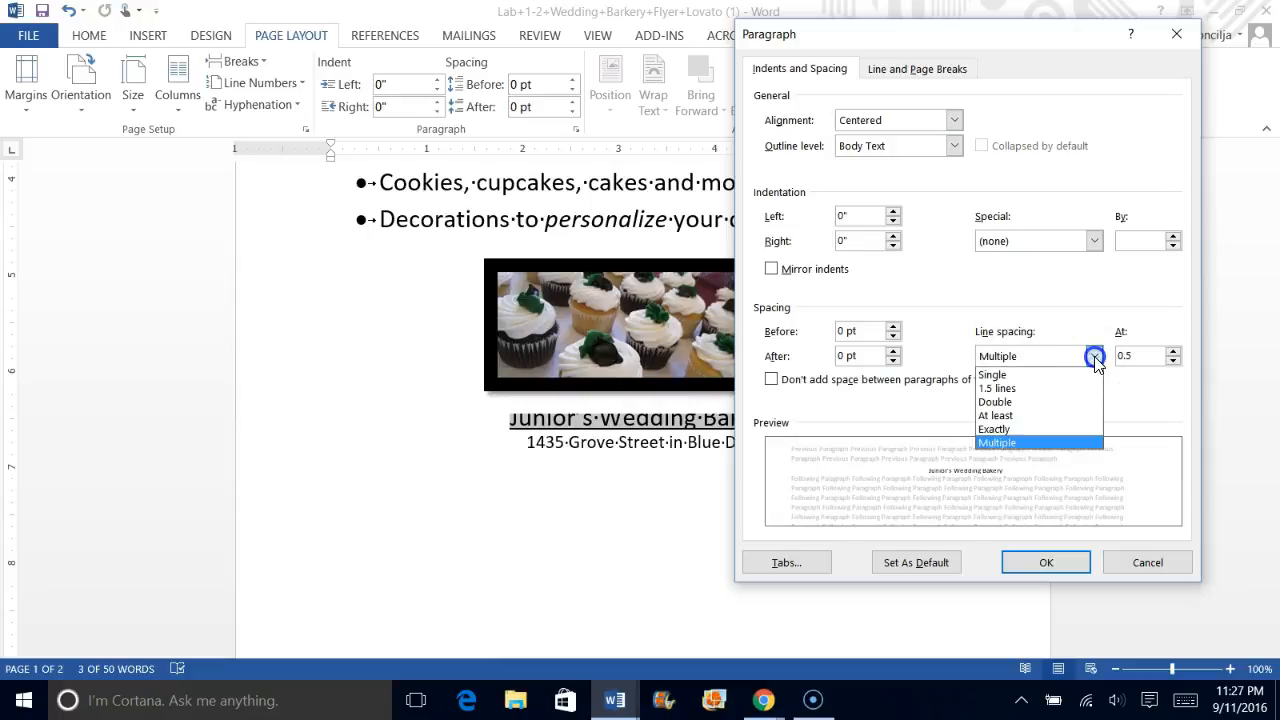
left_click(1044, 374)
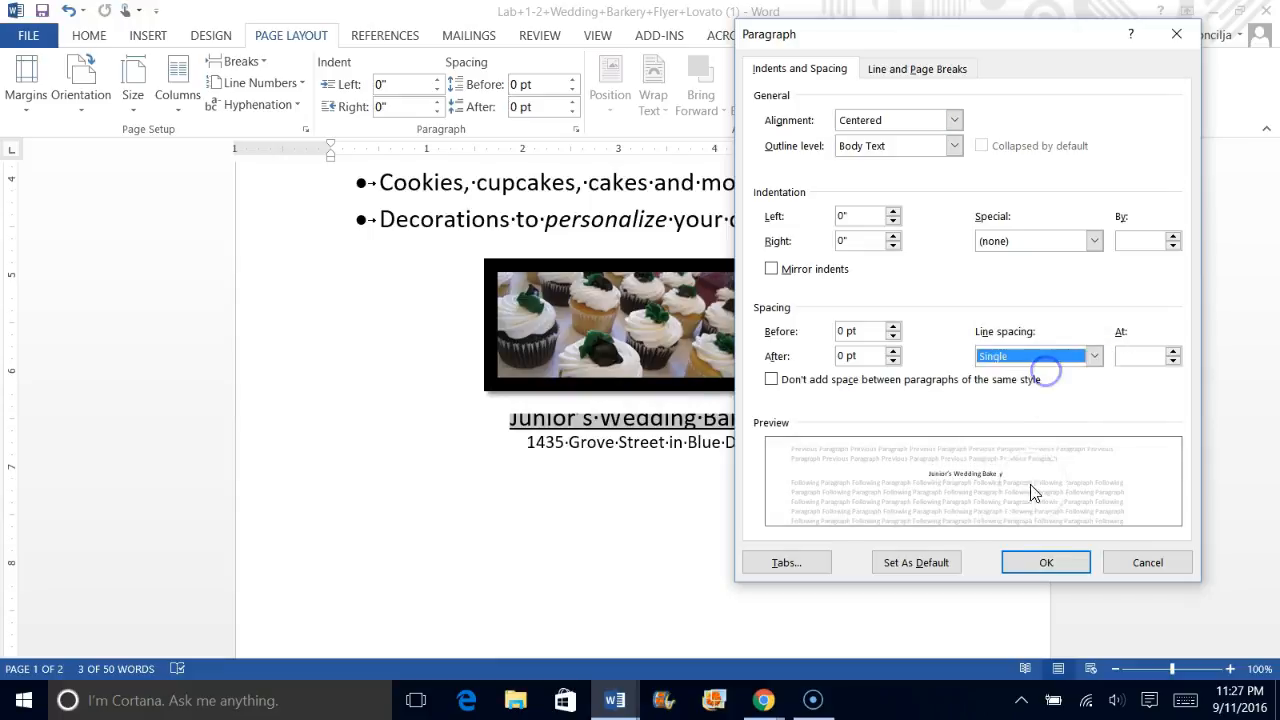
left_click(1045, 562)
Remove the paragraph mark after "Junior's Wedding Bakery" to join it with the address line, and split them into two paragraphs again
left_click_drag(548, 450, 783, 440)
left_click(783, 440)
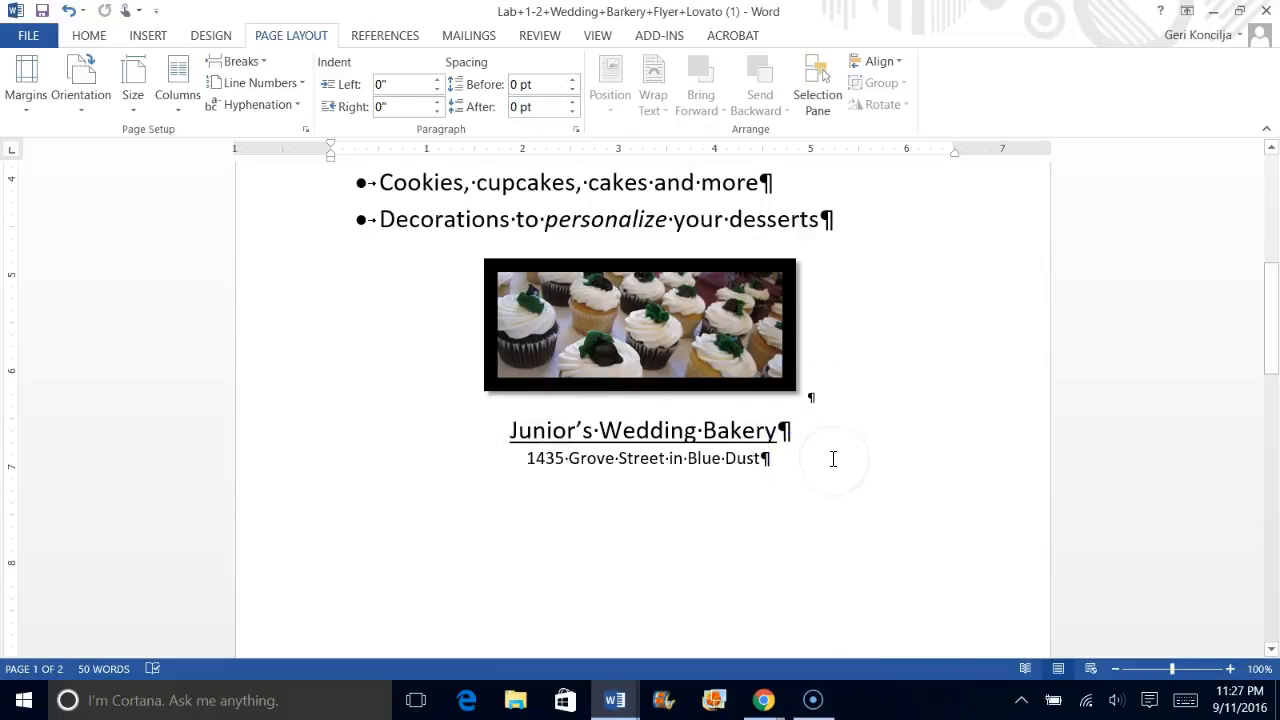
scroll(828, 490, "down", 7)
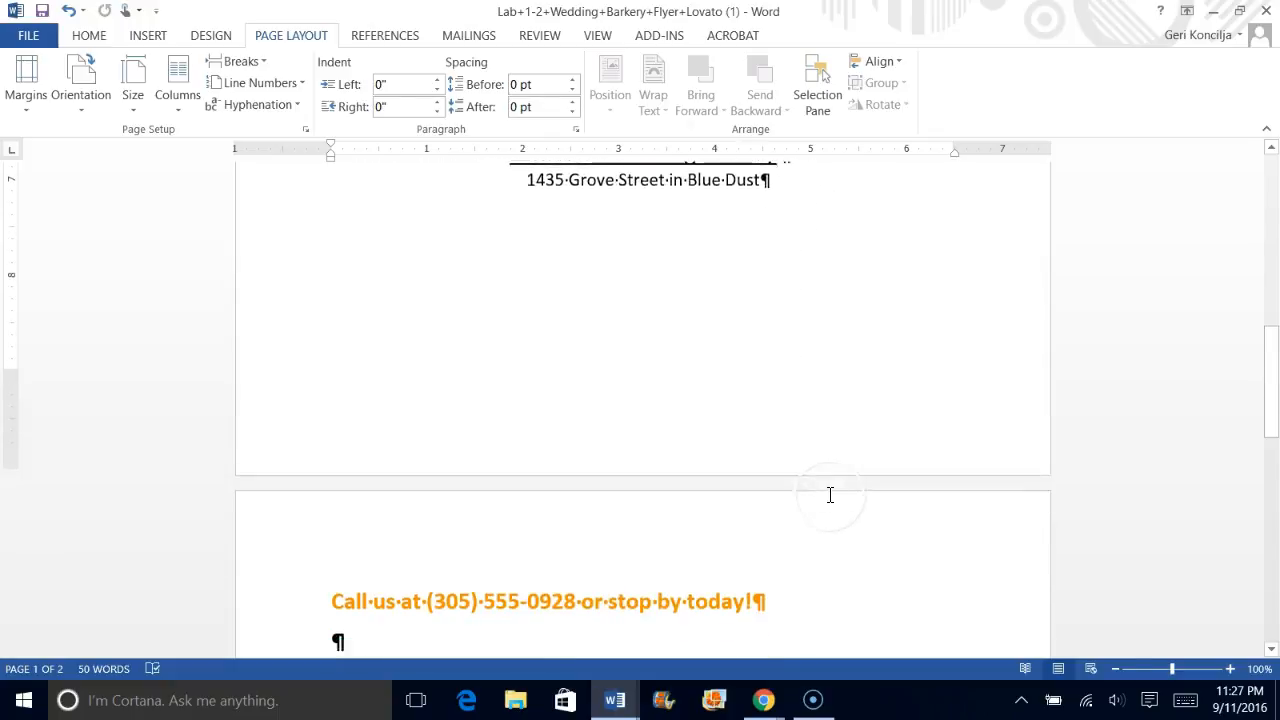
scroll(836, 557, "up", 4)
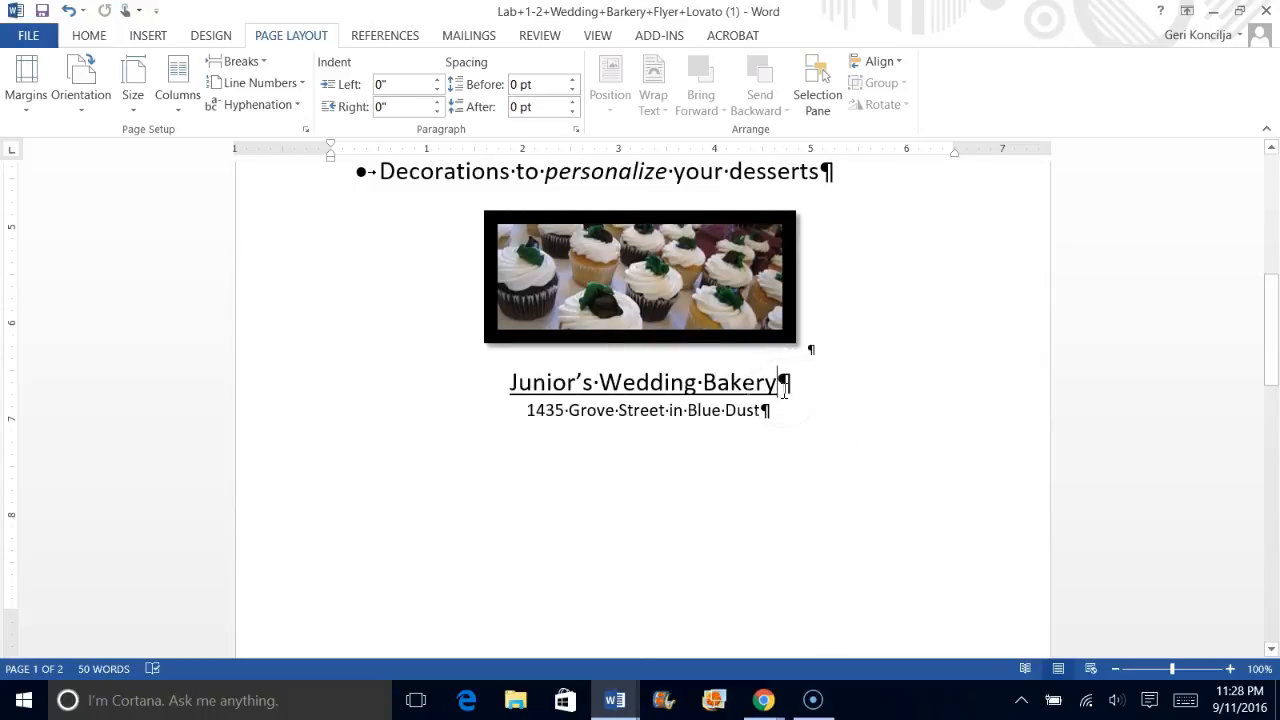
left_click(796, 433)
left_click(770, 381)
key("Delete")
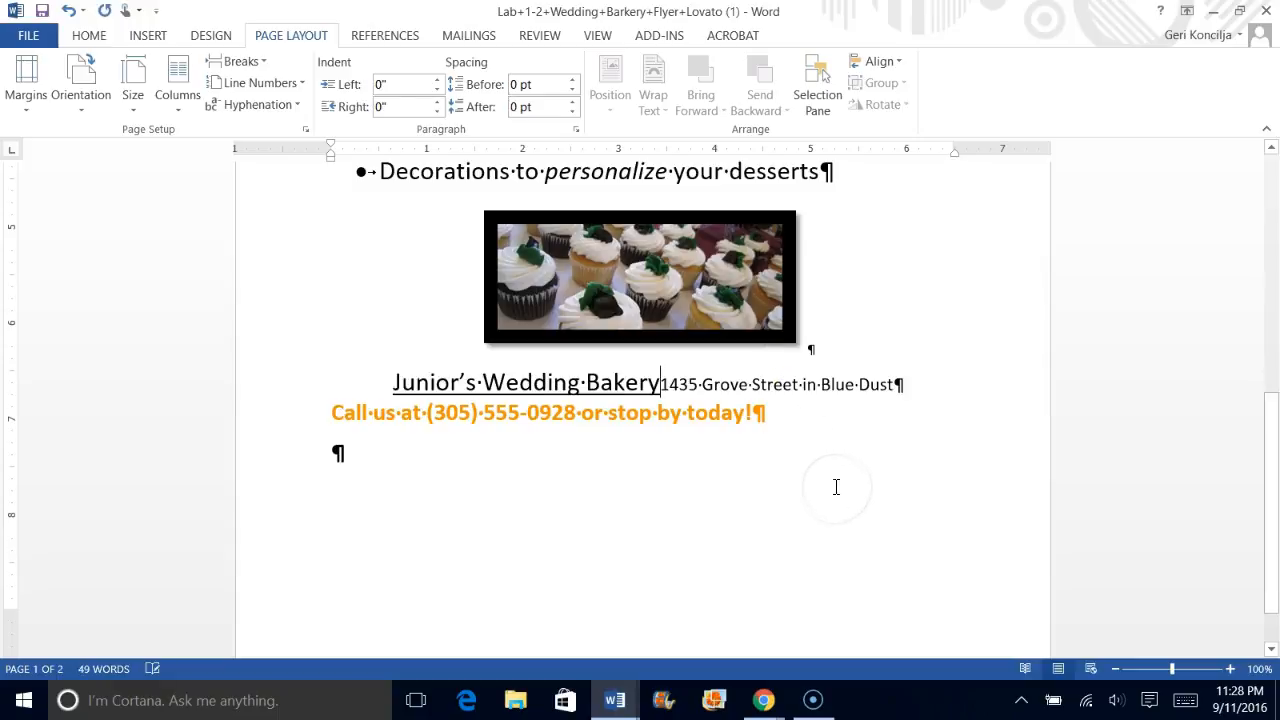
left_click(754, 444)
key("Return")
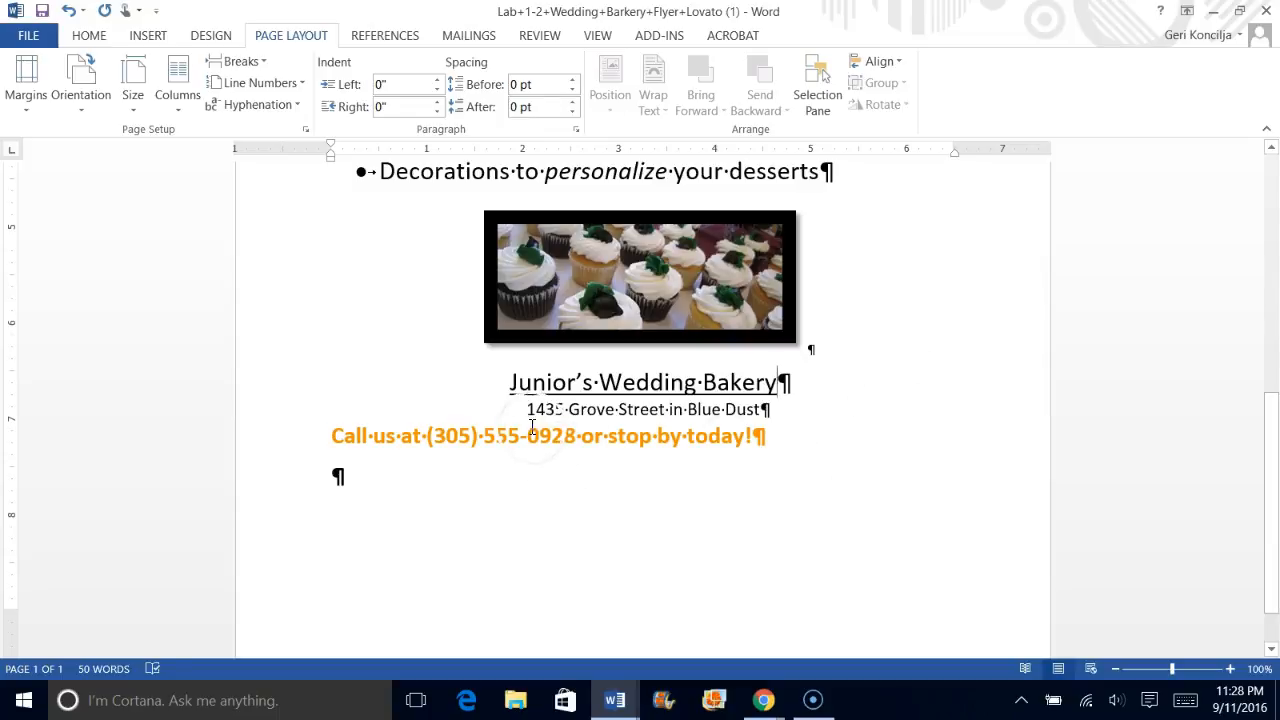
Center the orange "Call us" line below the address
left_click(335, 434)
left_click(92, 37)
left_click(332, 440)
left_click(428, 99)
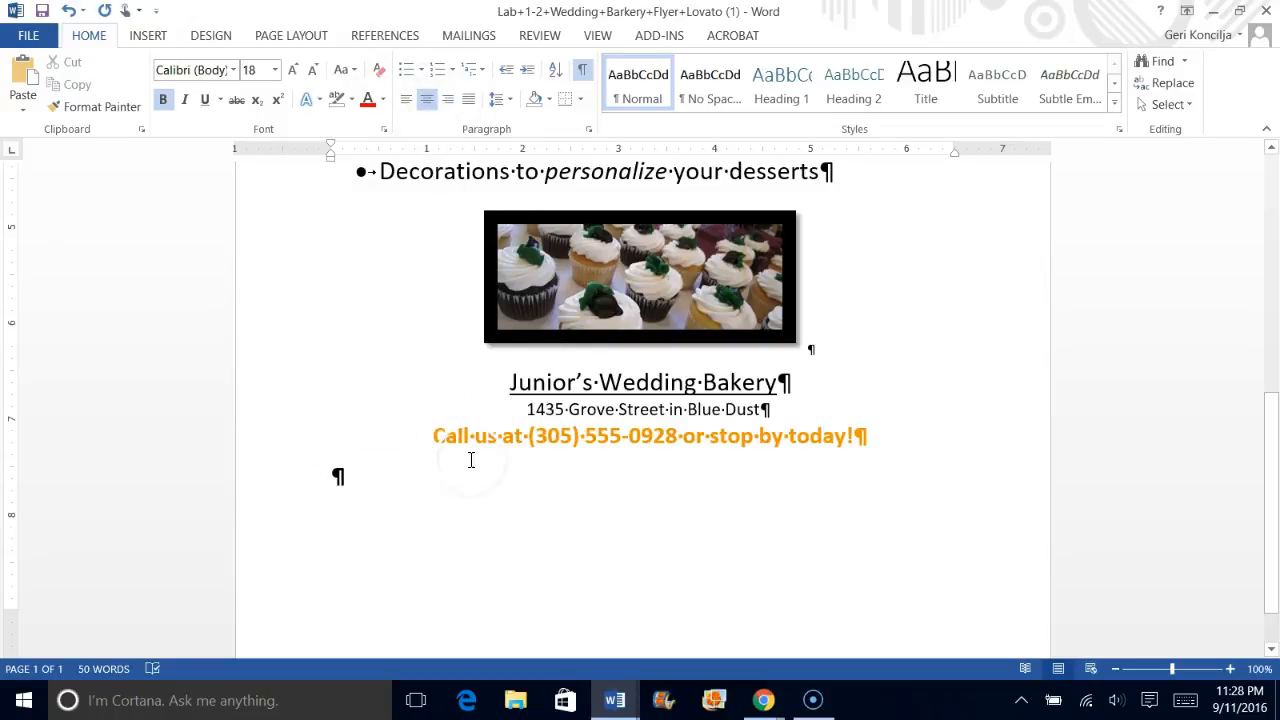
left_click(960, 502)
Hide the paragraph marks and other formatting symbols, and review the flyer's layout from its title to the contact lines
scroll(962, 420, "up", 5)
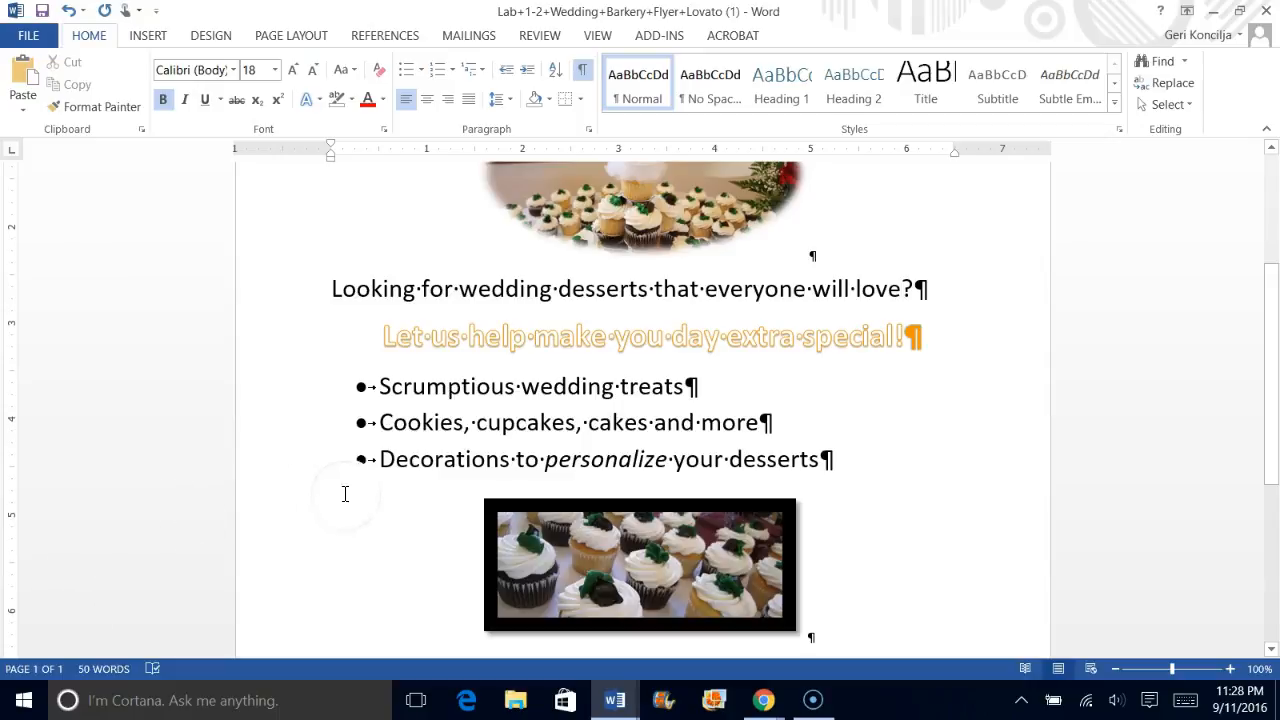
scroll(491, 463, "up", 4)
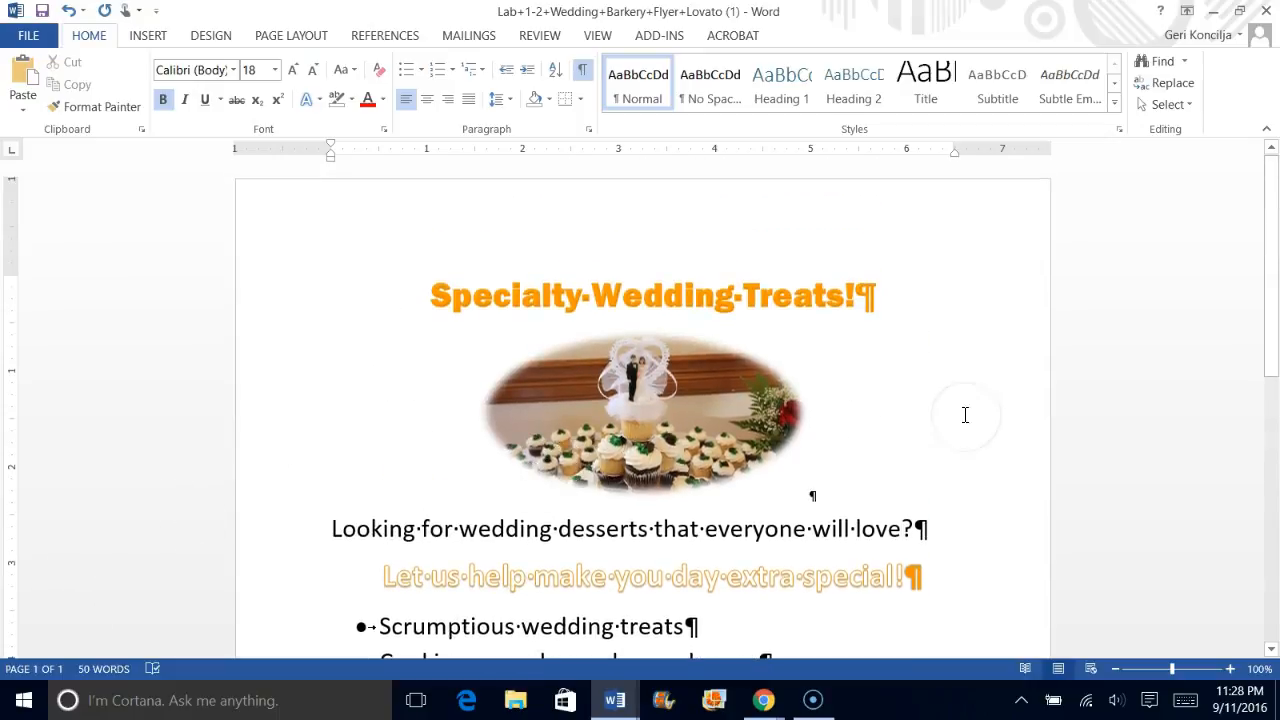
scroll(933, 391, "down", 4)
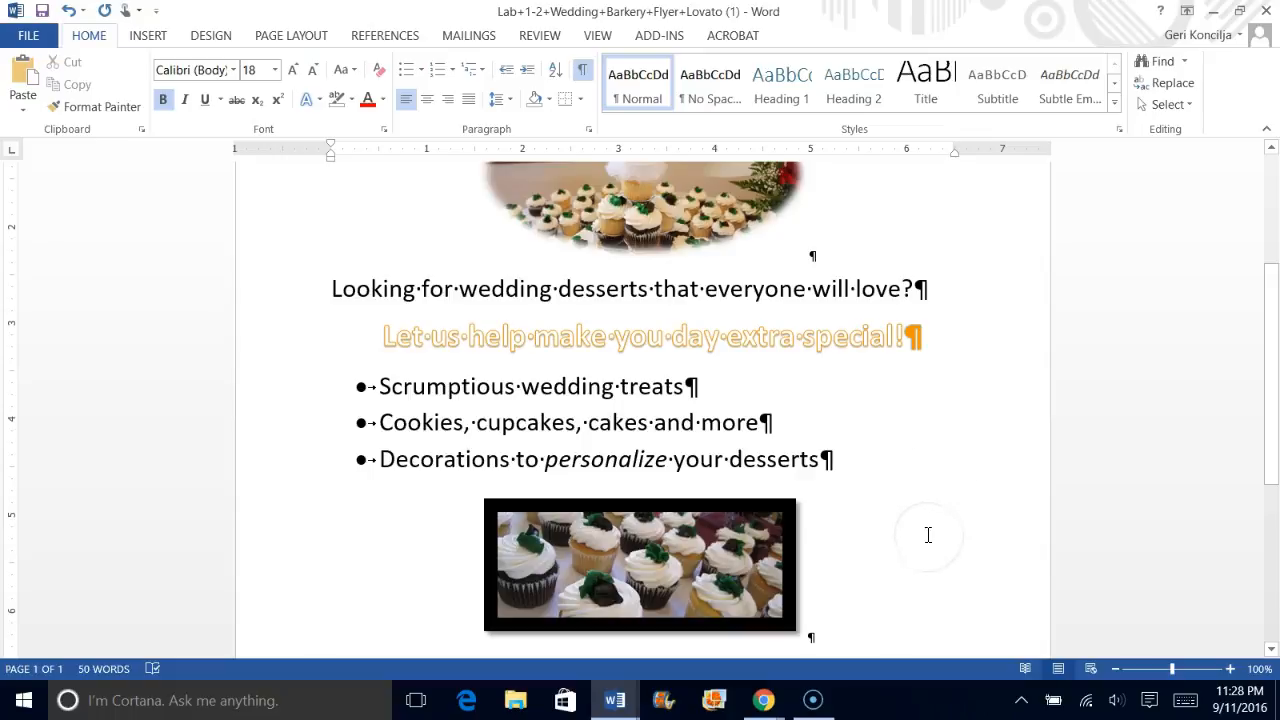
scroll(926, 517, "down", 2)
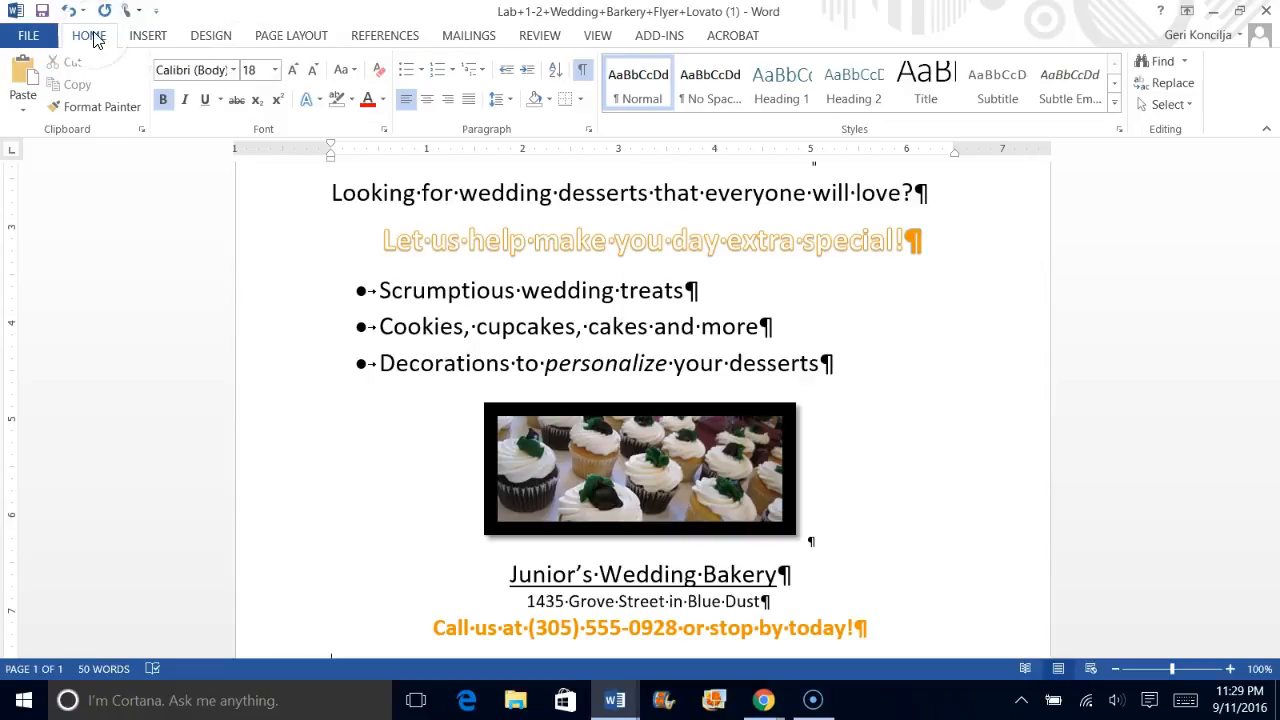
left_click(585, 77)
scroll(938, 307, "up", 1)
left_click(938, 307)
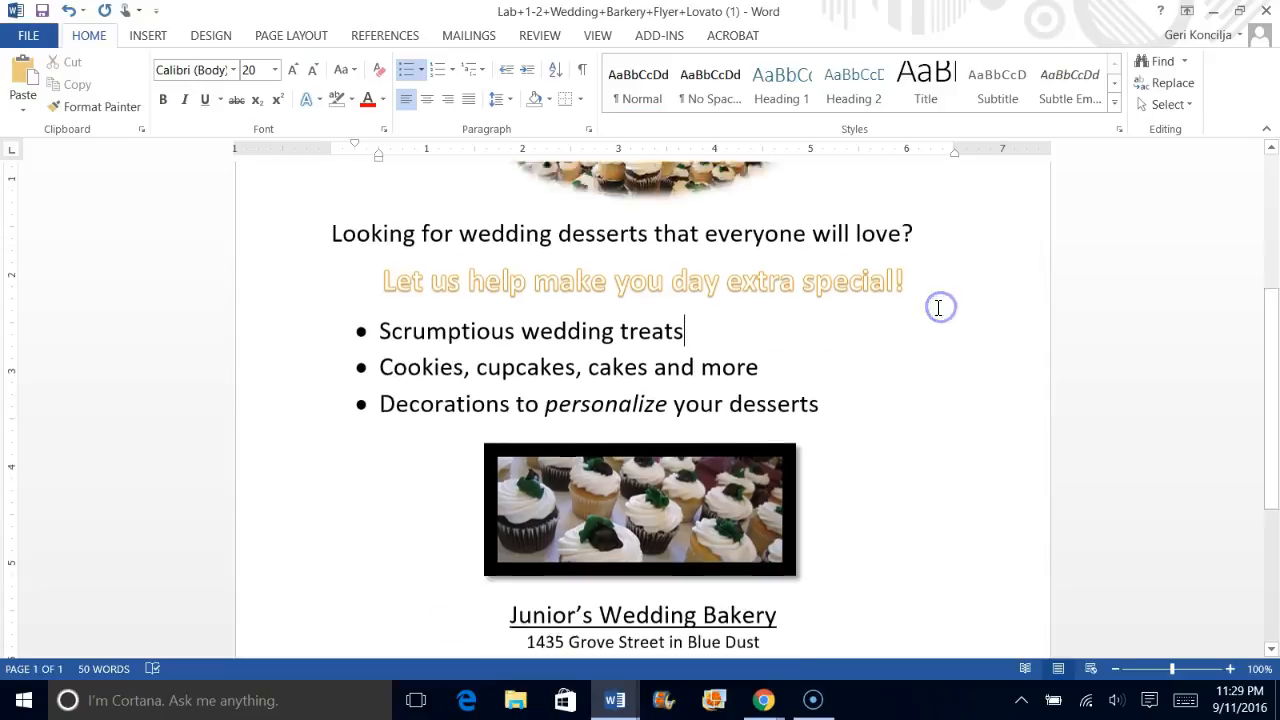
scroll(936, 312, "up", 3)
scroll(940, 316, "down", 4)
scroll(930, 325, "down", 2)
scroll(926, 334, "up", 5)
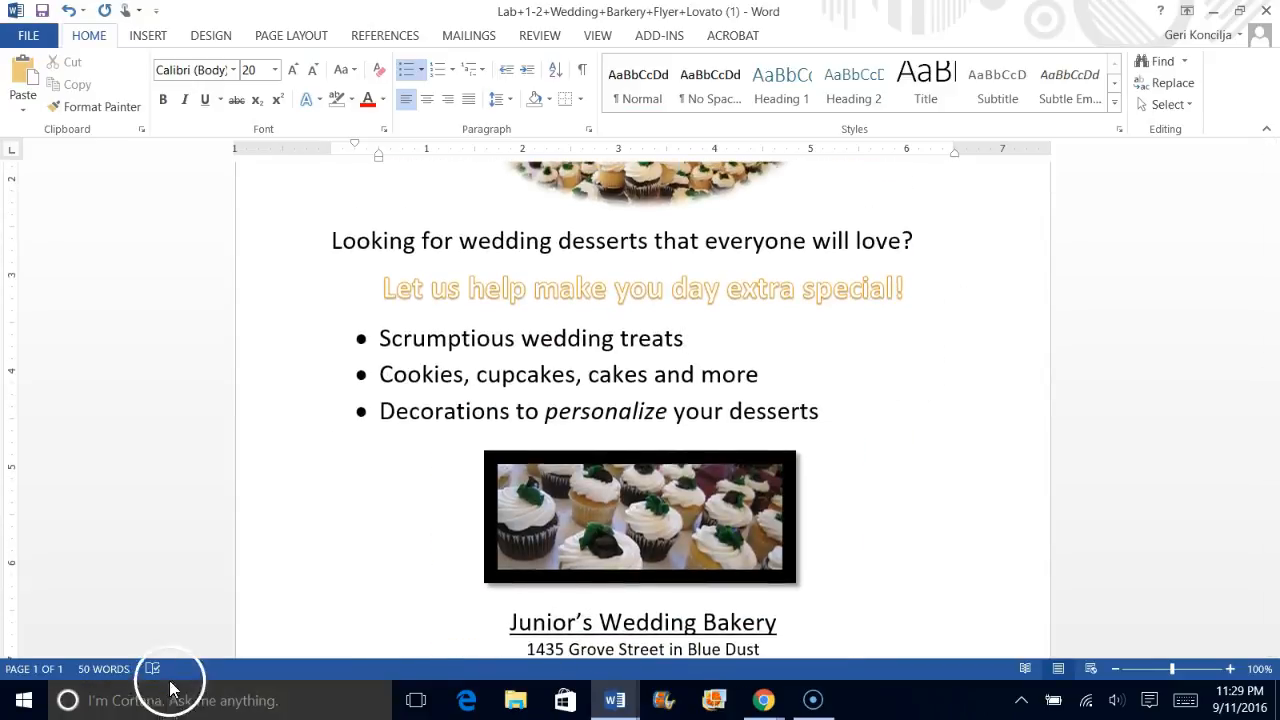